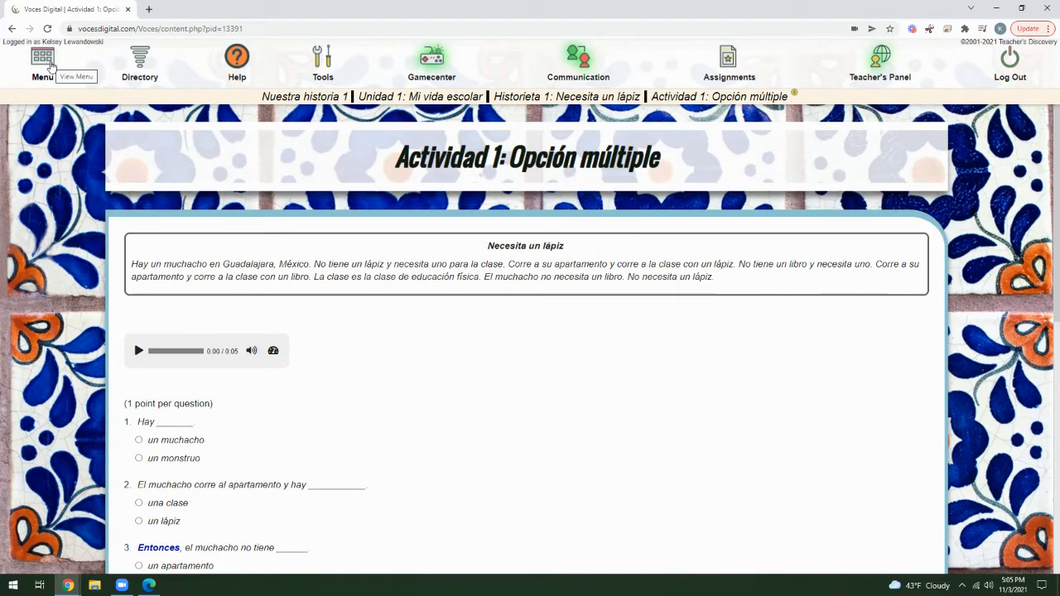
# Go to the End-of-Unit Review and Assessment section of Unidad 6: Tradiciones culturales in Nuestra historia 1.
pyautogui.click(50, 67)
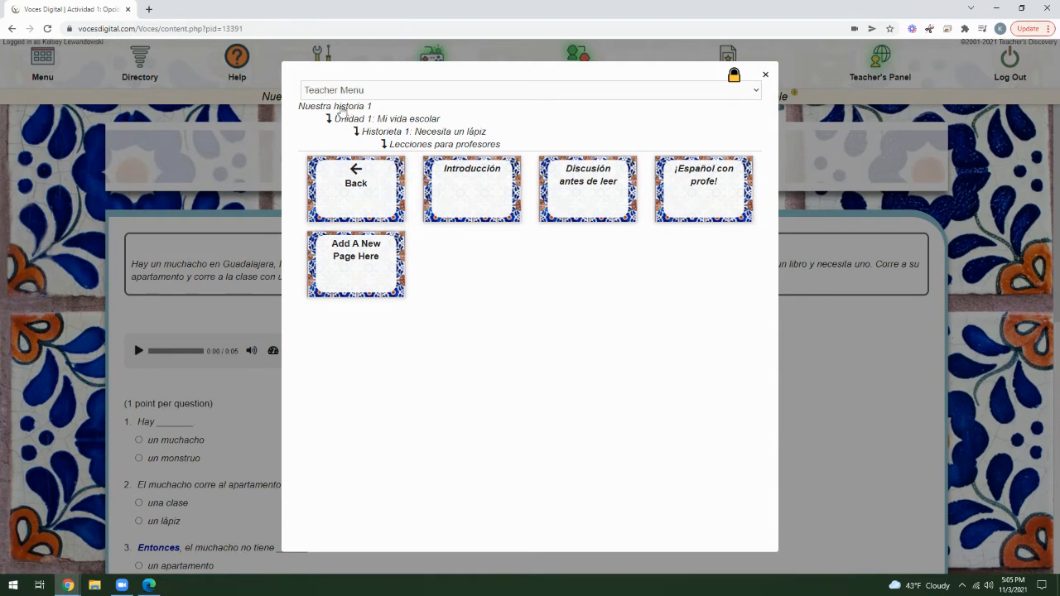
pyautogui.click(338, 108)
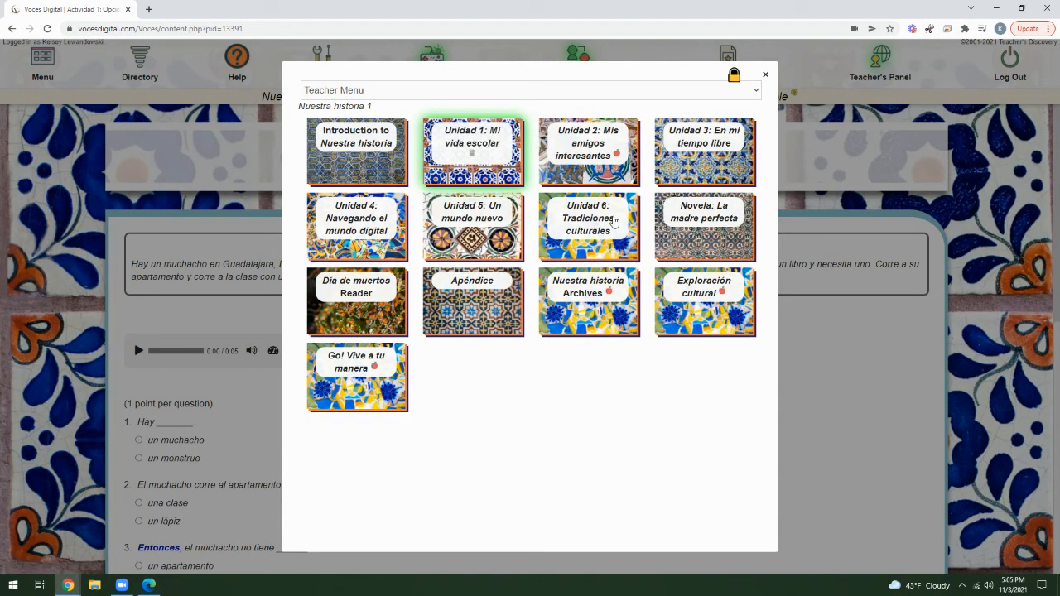
pyautogui.click(613, 221)
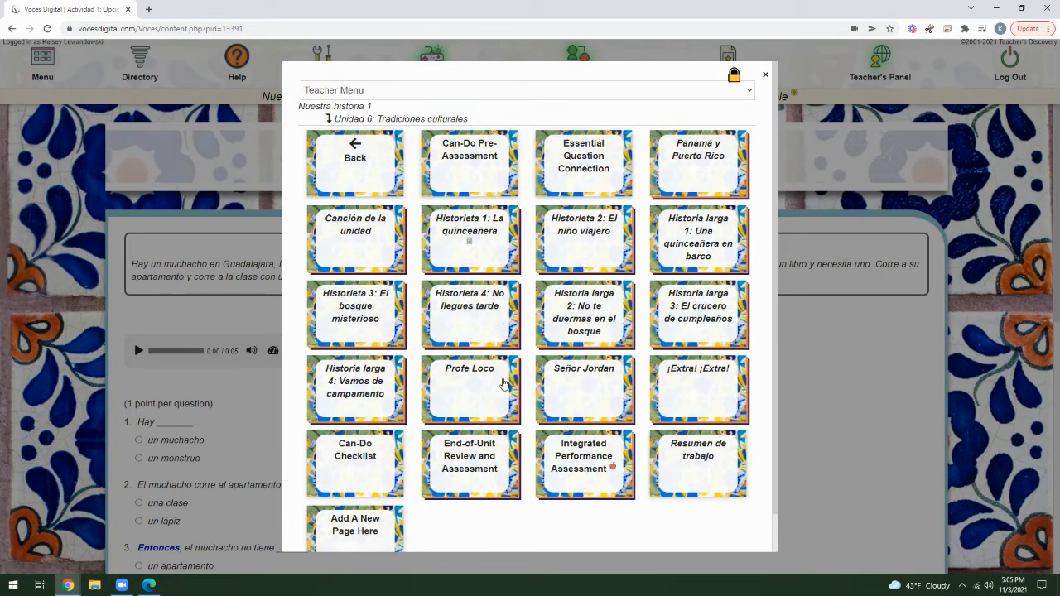
pyautogui.scroll(-1, 528, 371)
pyautogui.click(462, 425)
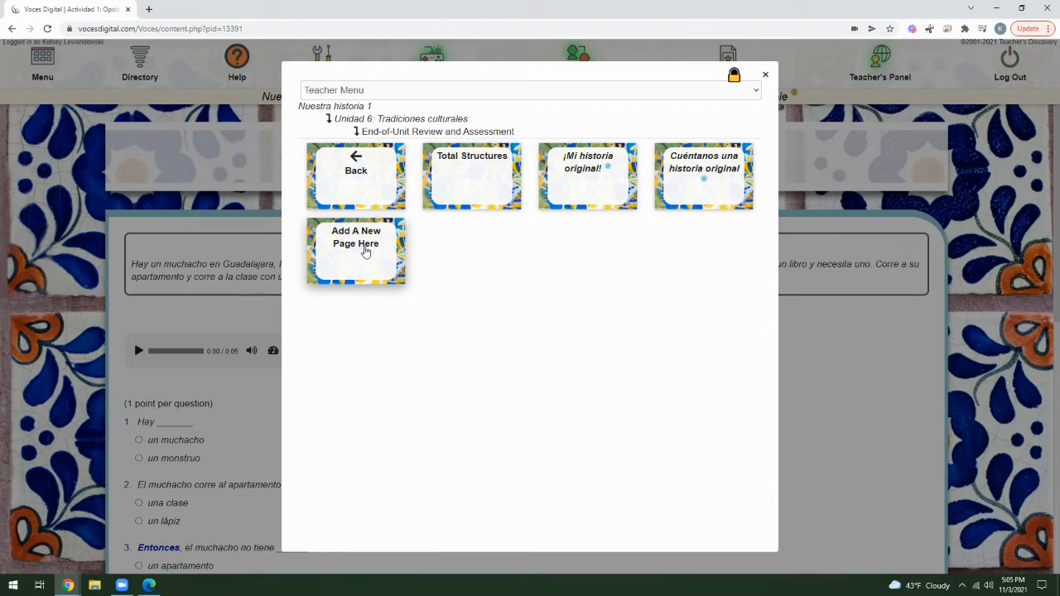
# Add a new page named Listening Review to this section, with the Teacher Only restriction turned off.
pyautogui.click(362, 251)
pyautogui.click(362, 232)
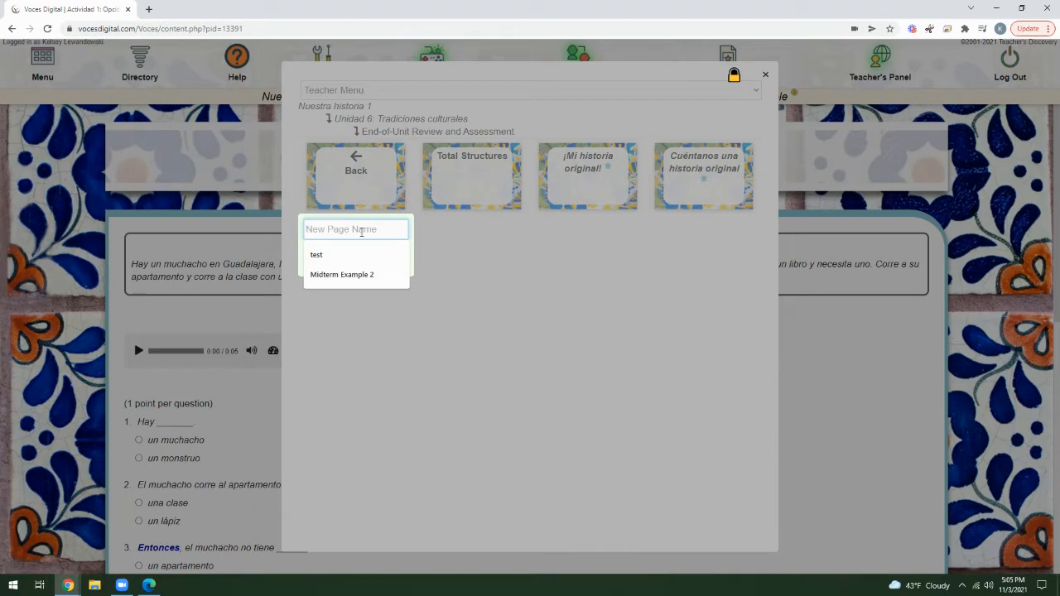
pyautogui.write('Listening ')
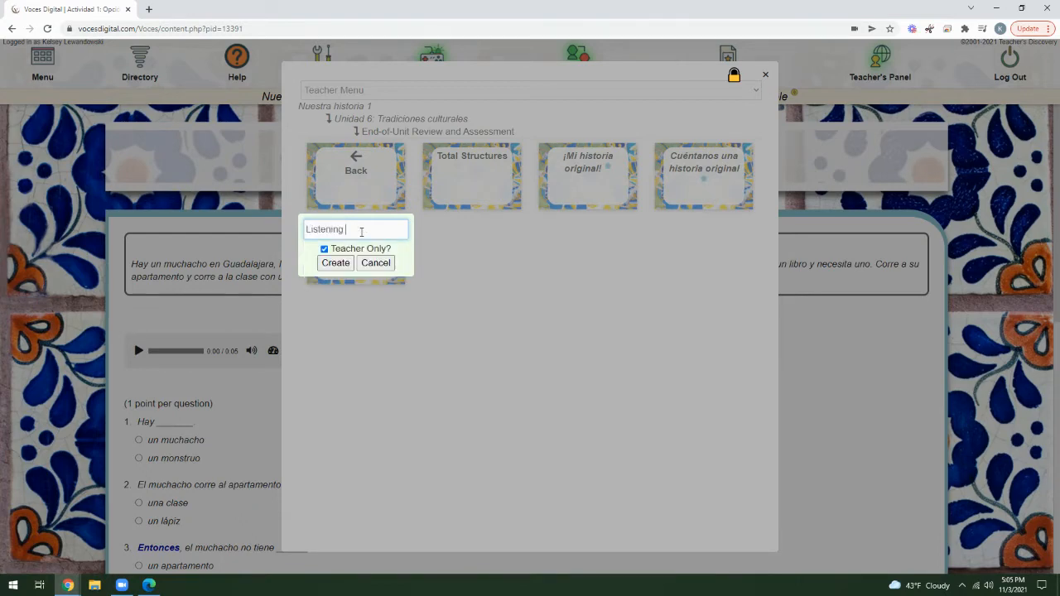
pyautogui.write('Review')
pyautogui.click(324, 249)
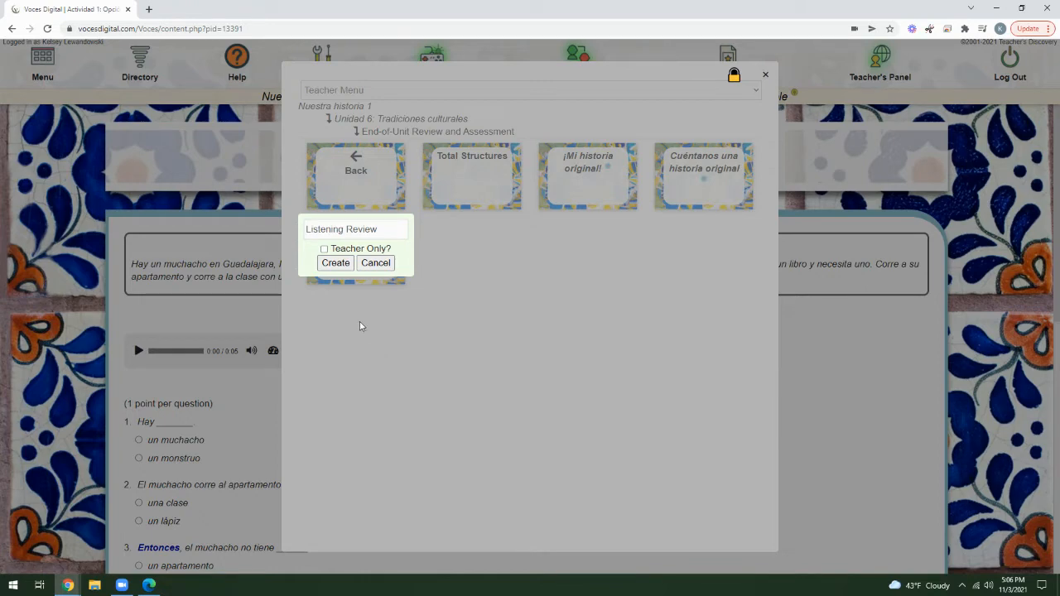
pyautogui.click(336, 263)
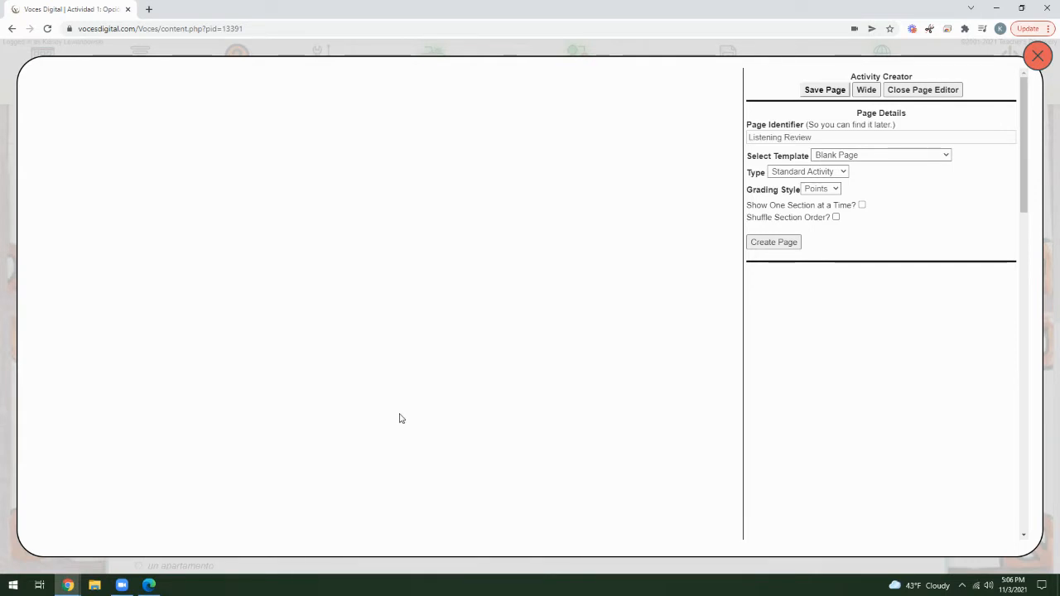
# Review the page's template, type and grading style choices, keeping Blank Page, Standard Activity and Points.
pyautogui.click(860, 157)
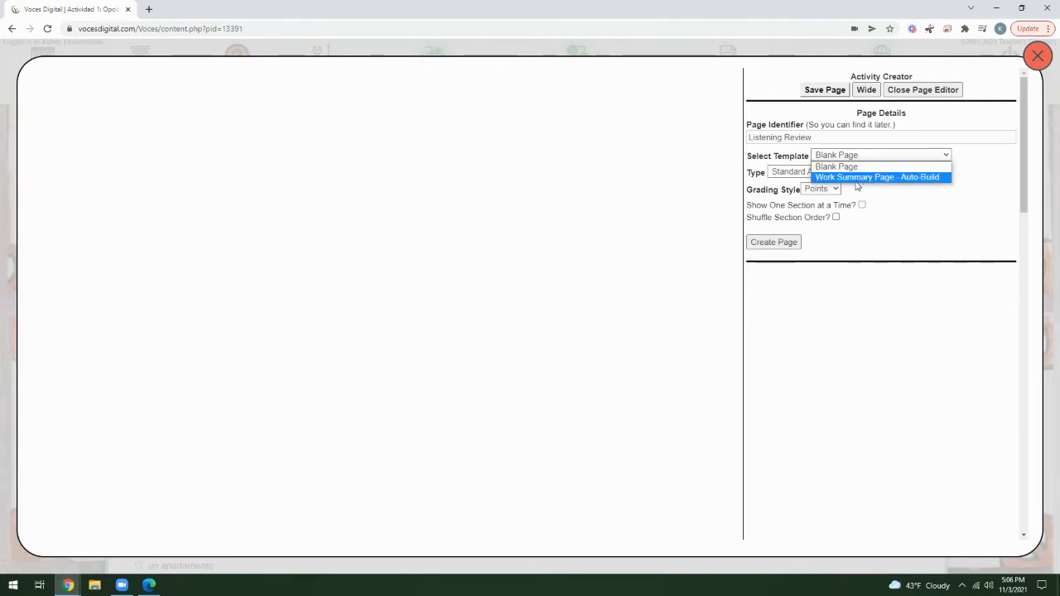
pyautogui.click(932, 209)
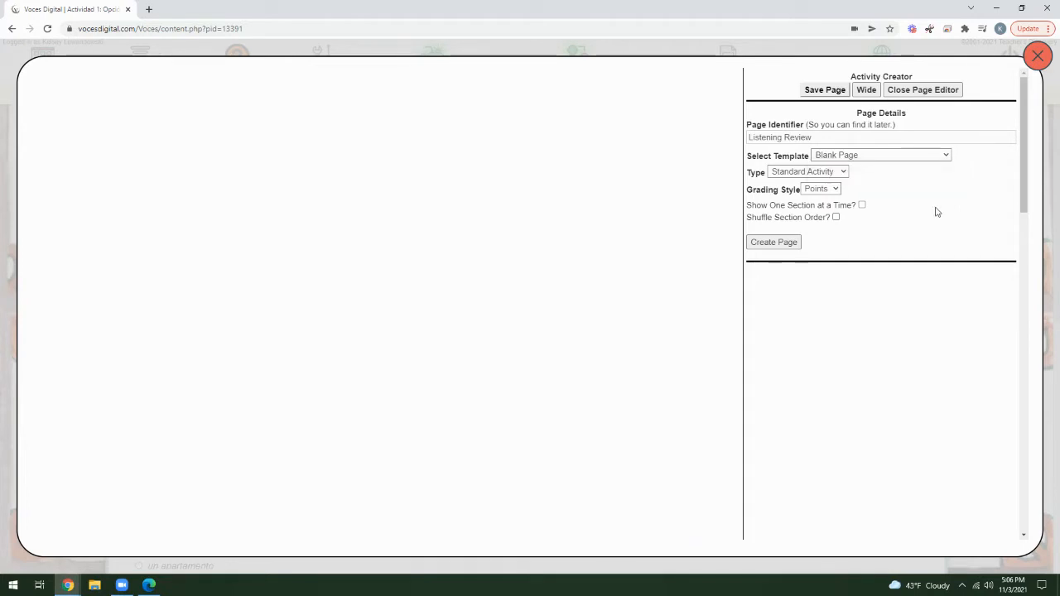
pyautogui.click(786, 175)
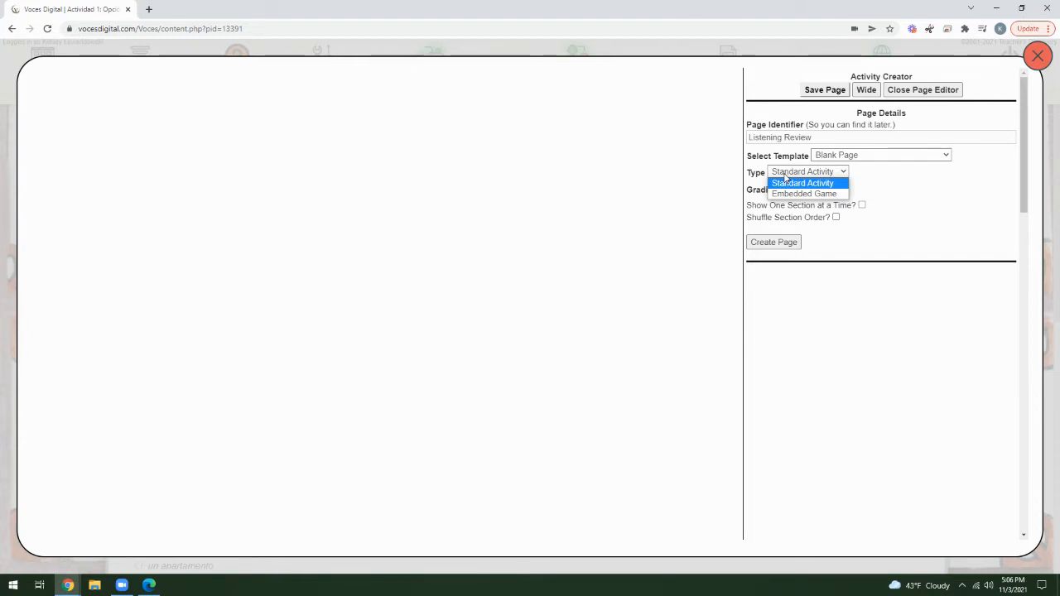
pyautogui.click(797, 184)
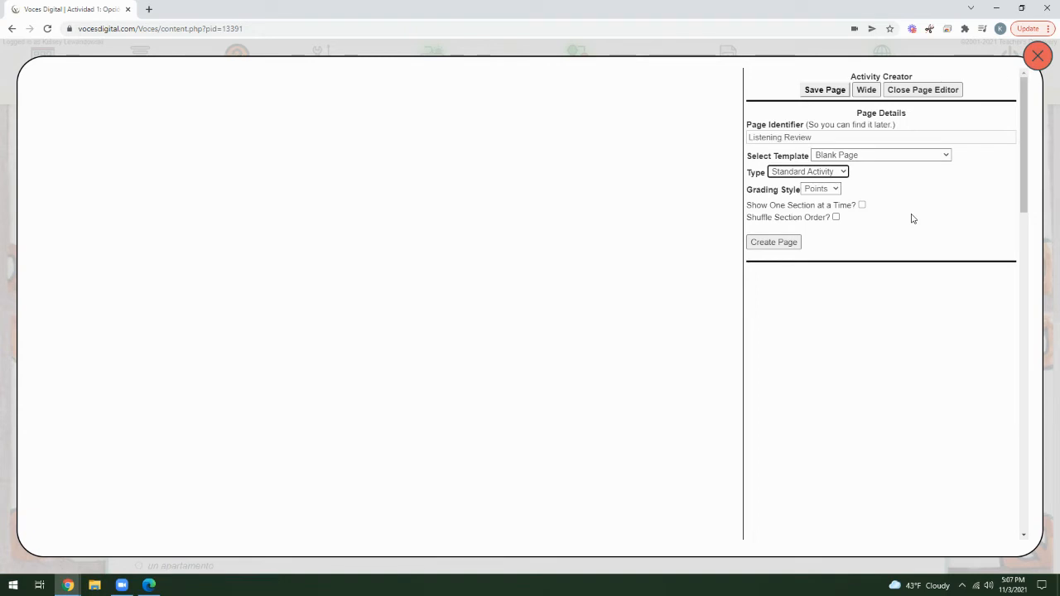
pyautogui.click(828, 191)
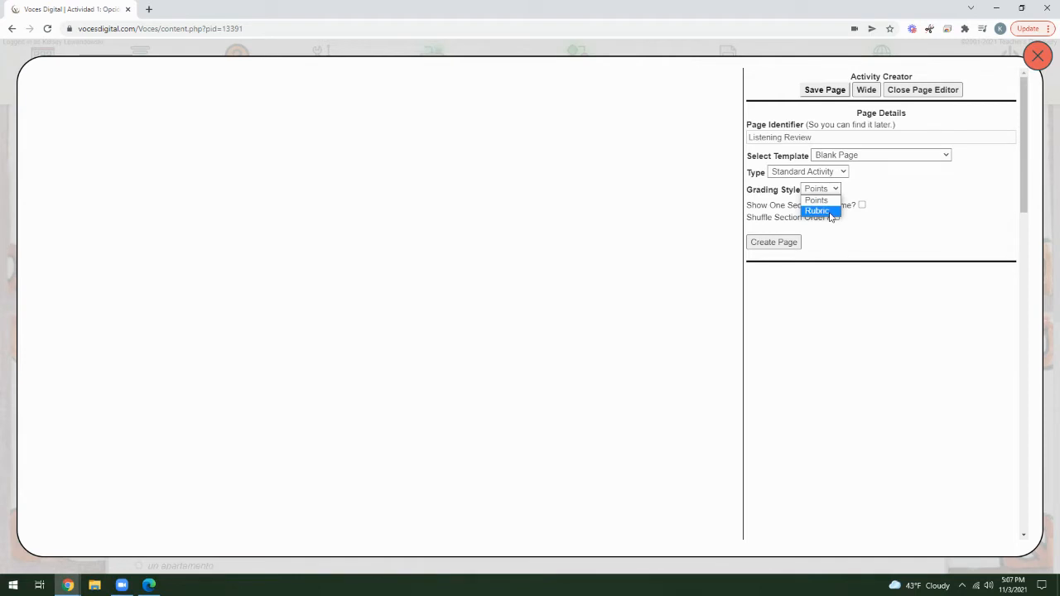
pyautogui.click(831, 201)
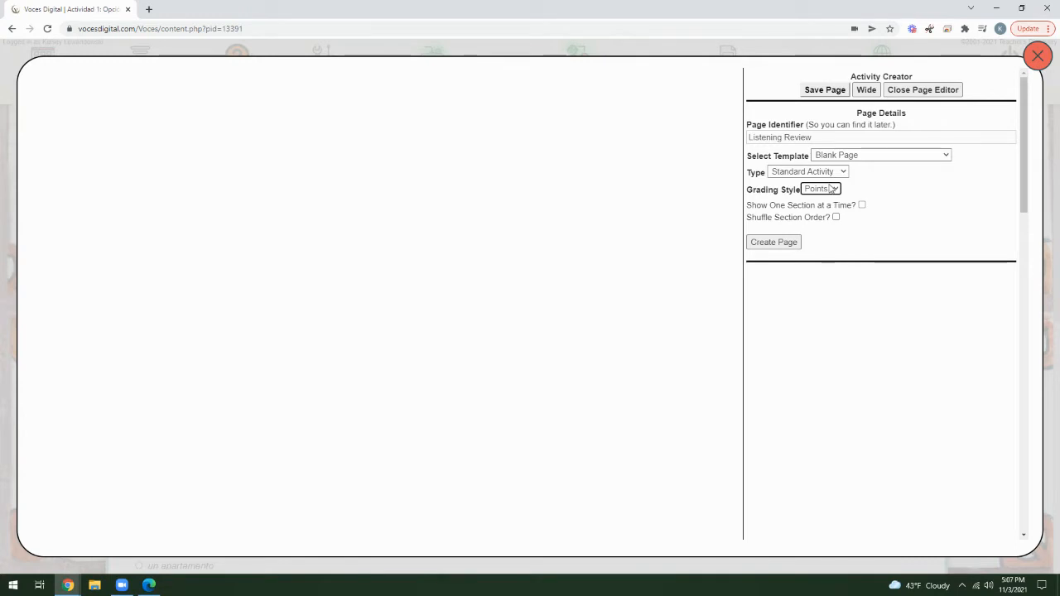
# Switch the grading style to Rubric and apply the NEW Presentational Writing level 1 rubric template.
pyautogui.click(821, 189)
pyautogui.click(820, 211)
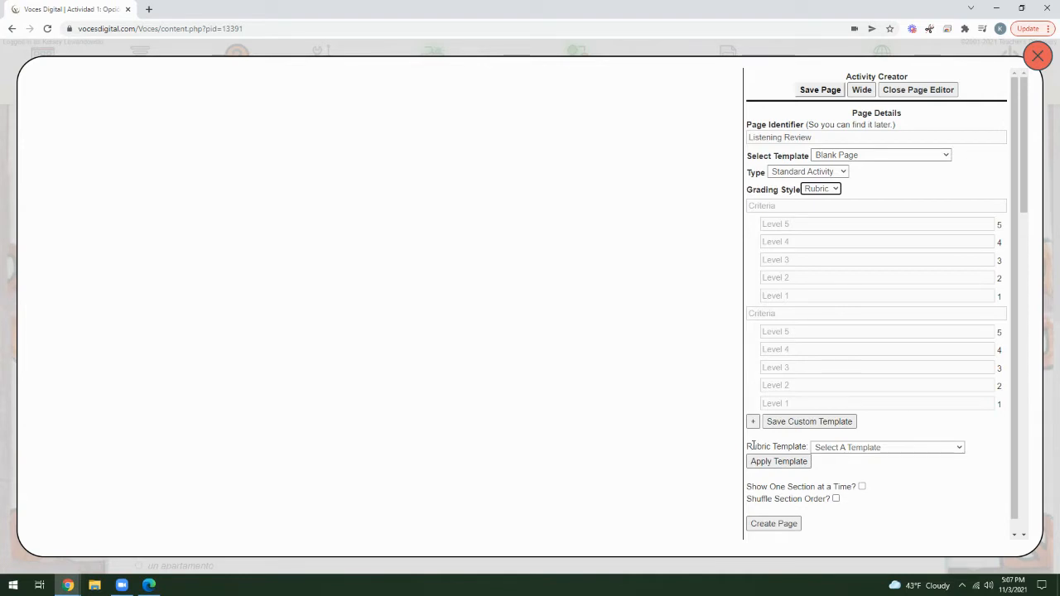
pyautogui.moveTo(748, 445); pyautogui.dragTo(972, 445)
pyautogui.click(868, 451)
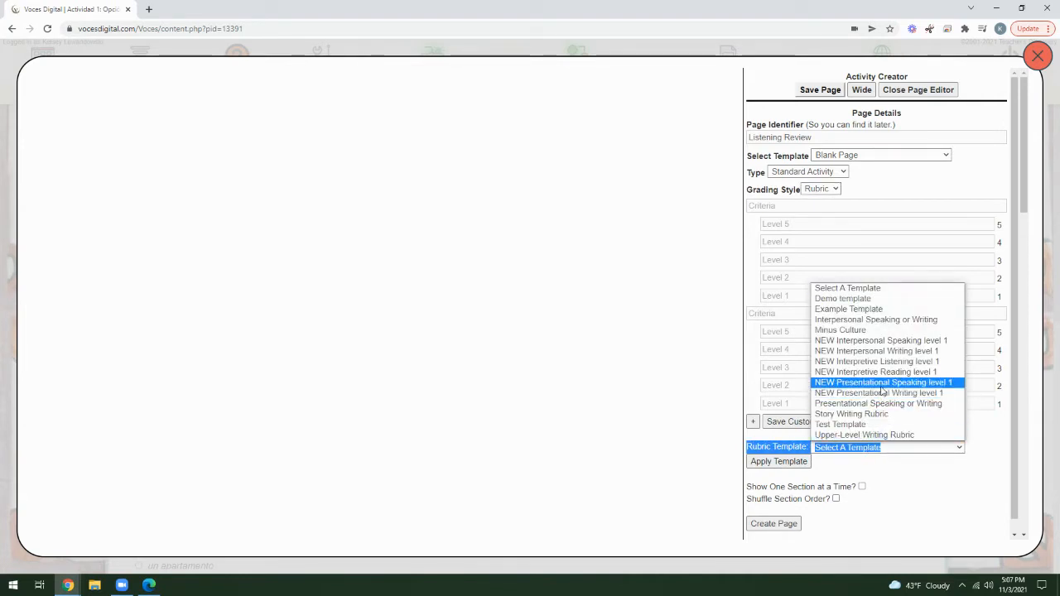
pyautogui.click(902, 491)
pyautogui.click(855, 447)
pyautogui.click(857, 394)
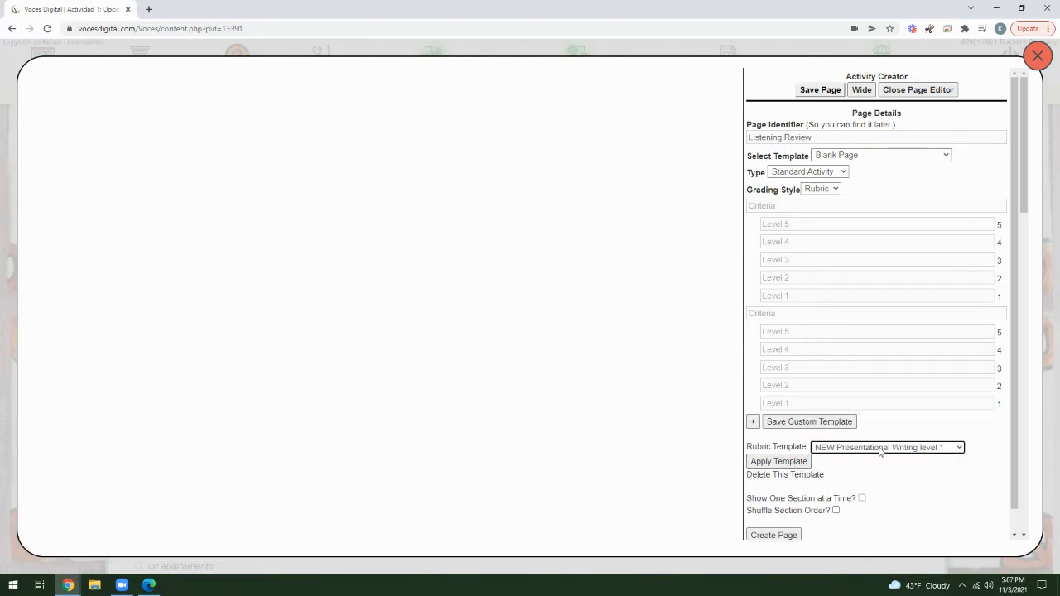
pyautogui.click(779, 461)
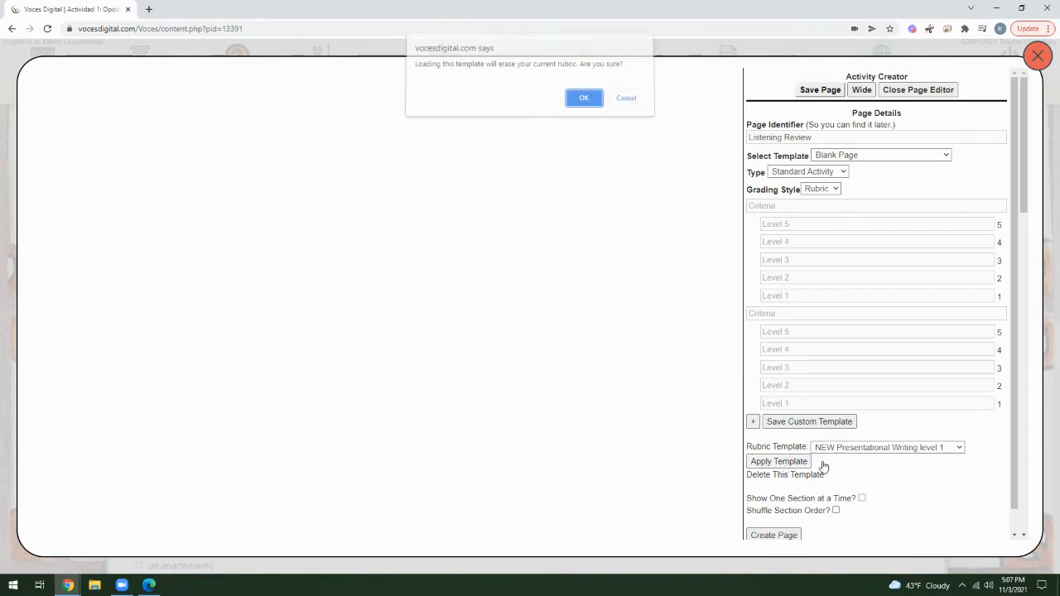
pyautogui.click(587, 101)
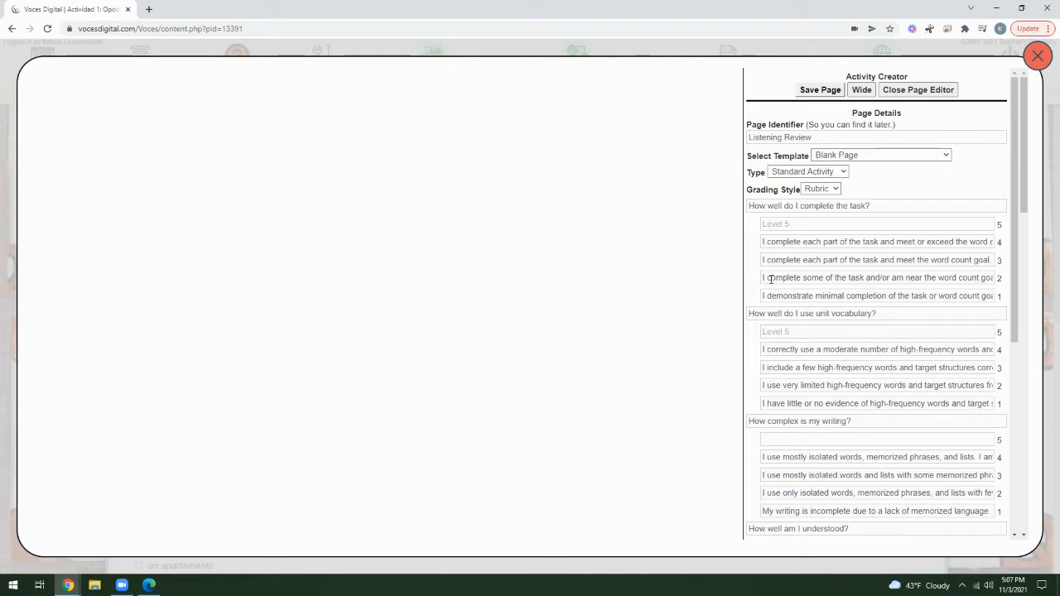
# Append "- EDIT" to the first rubric criterion, "How well do I complete the task?".
pyautogui.click(885, 204)
pyautogui.hotkey('ctrl', 'a')
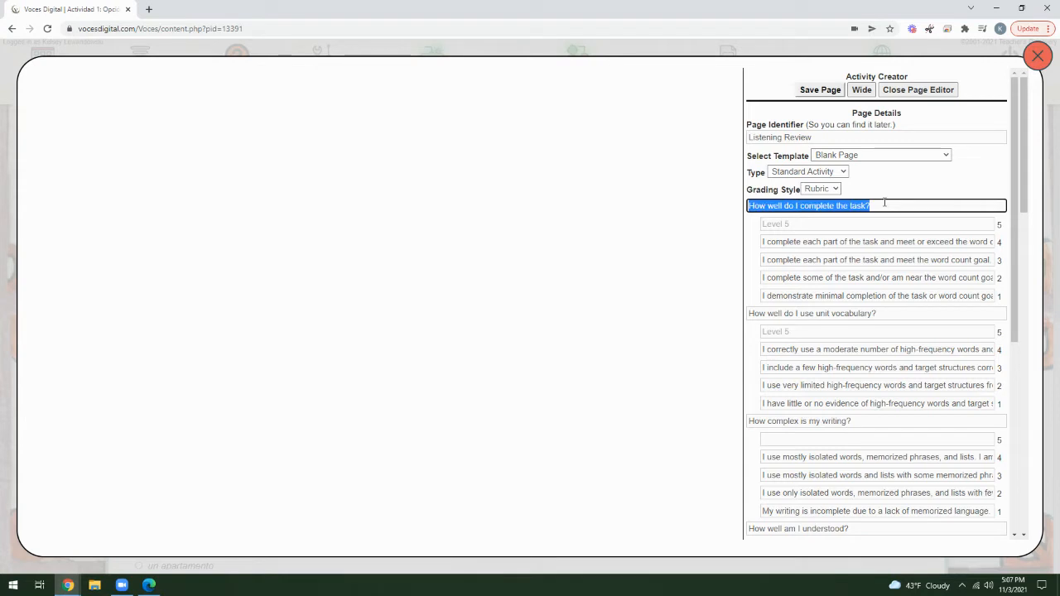
pyautogui.click(885, 204)
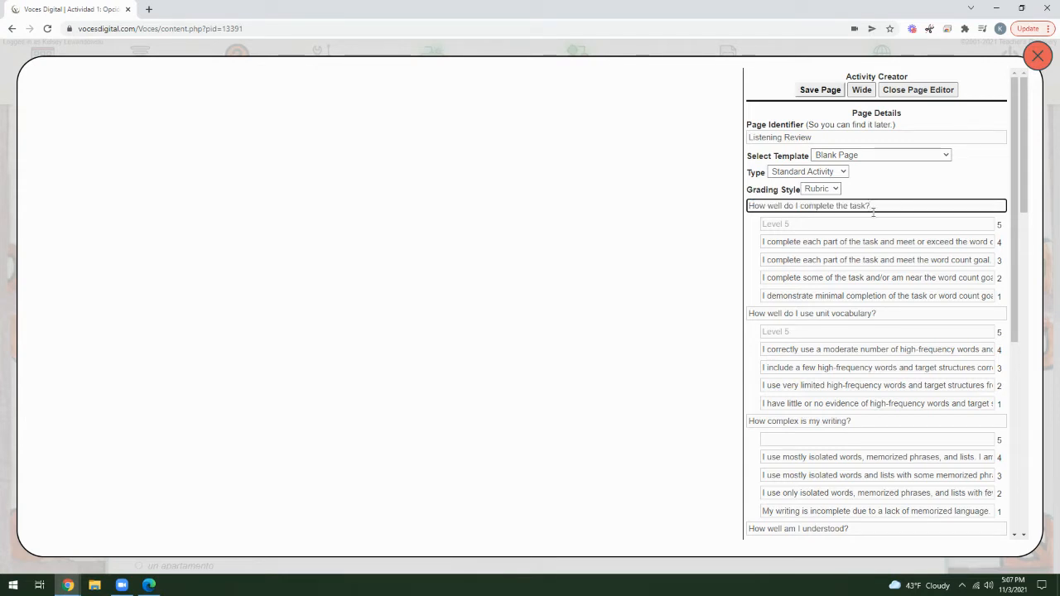
pyautogui.write('- EDIT')
# Save the modified rubric as a custom template named EDITED TEMPLATE and check for it among the rubric templates.
pyautogui.scroll(-3, 874, 237)
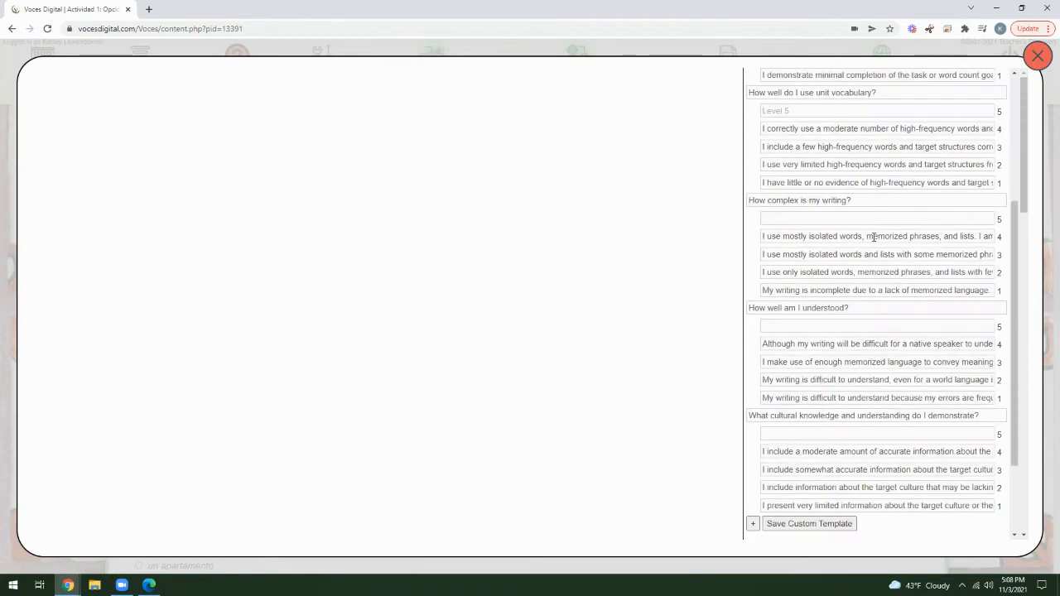
pyautogui.scroll(-2, 874, 237)
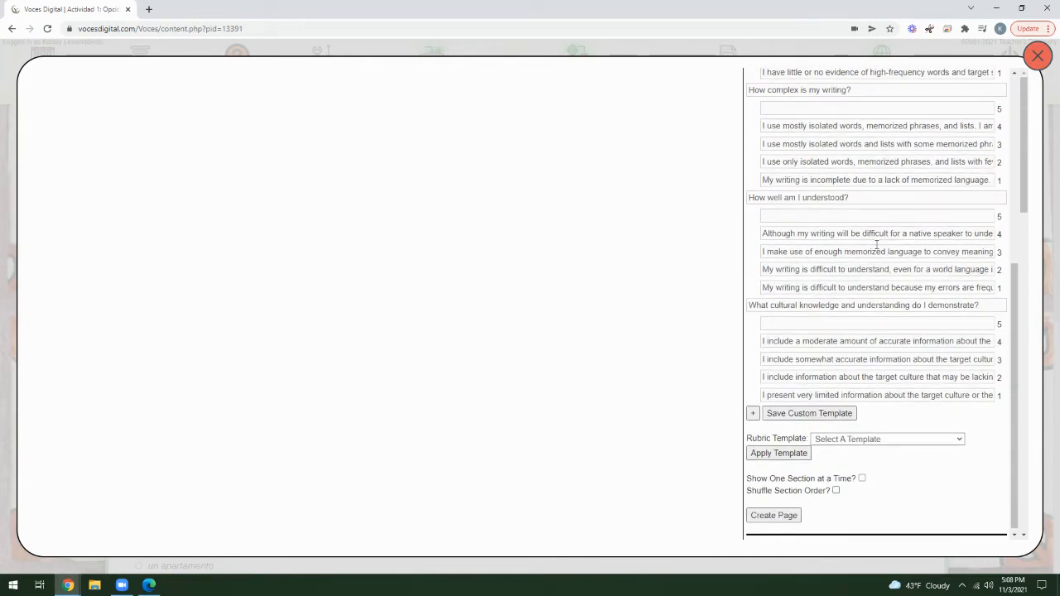
pyautogui.scroll(-1, 877, 245)
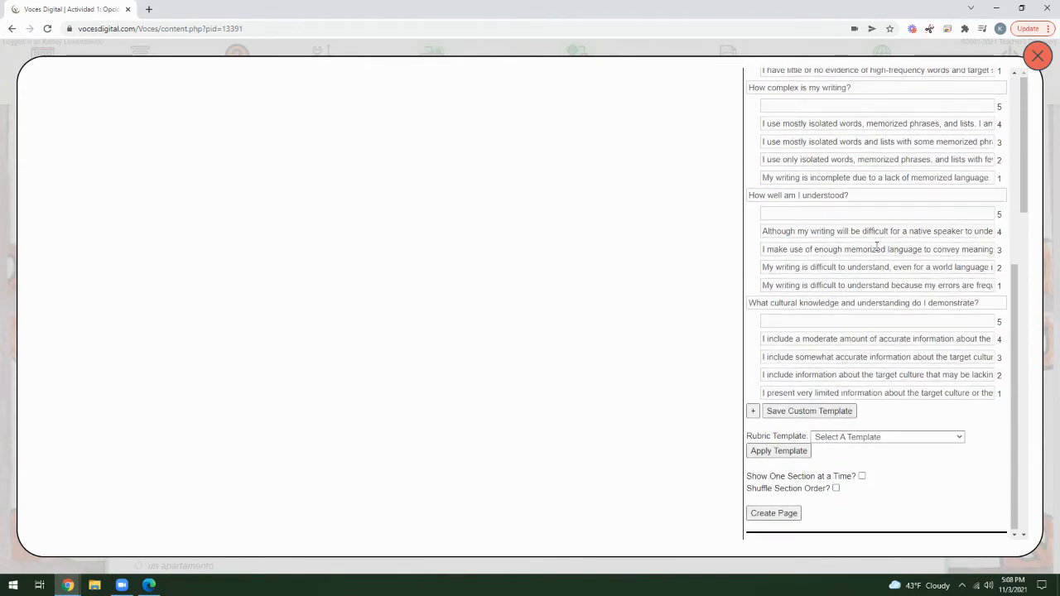
pyautogui.click(793, 410)
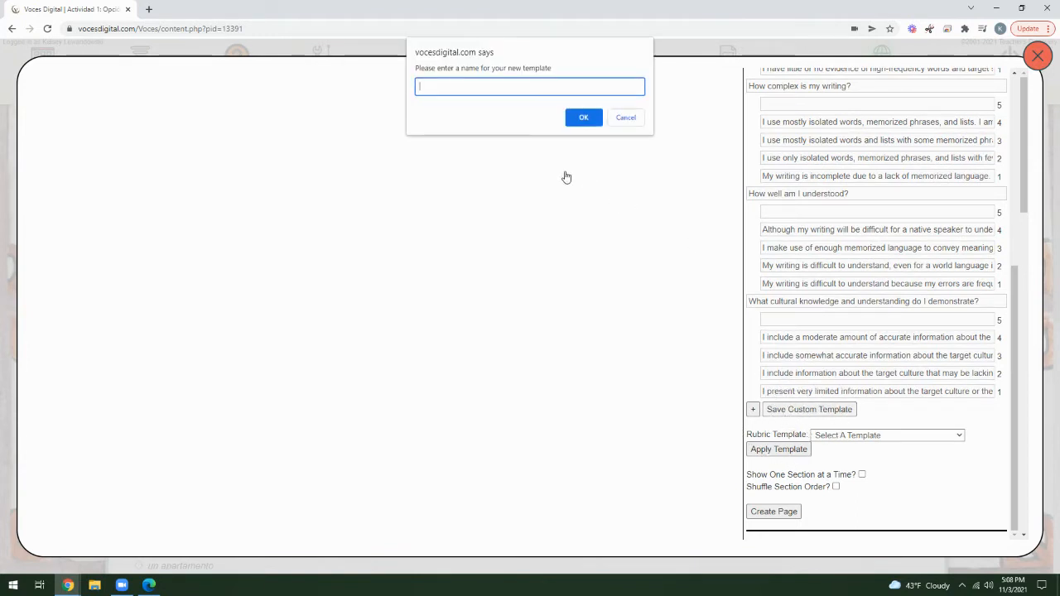
pyautogui.write('EDITED TEMPLATE')
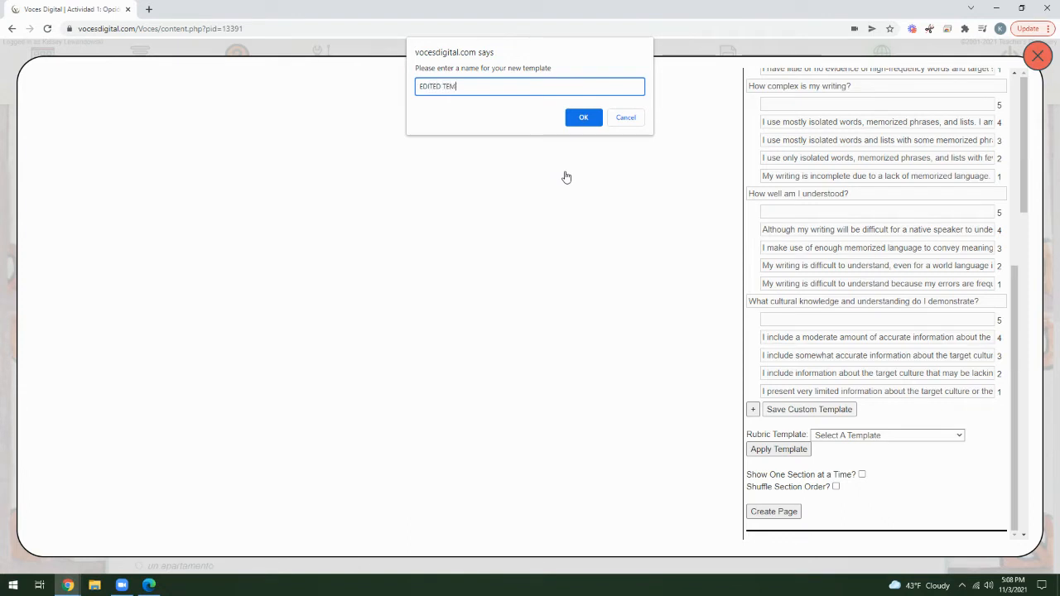
pyautogui.click(585, 119)
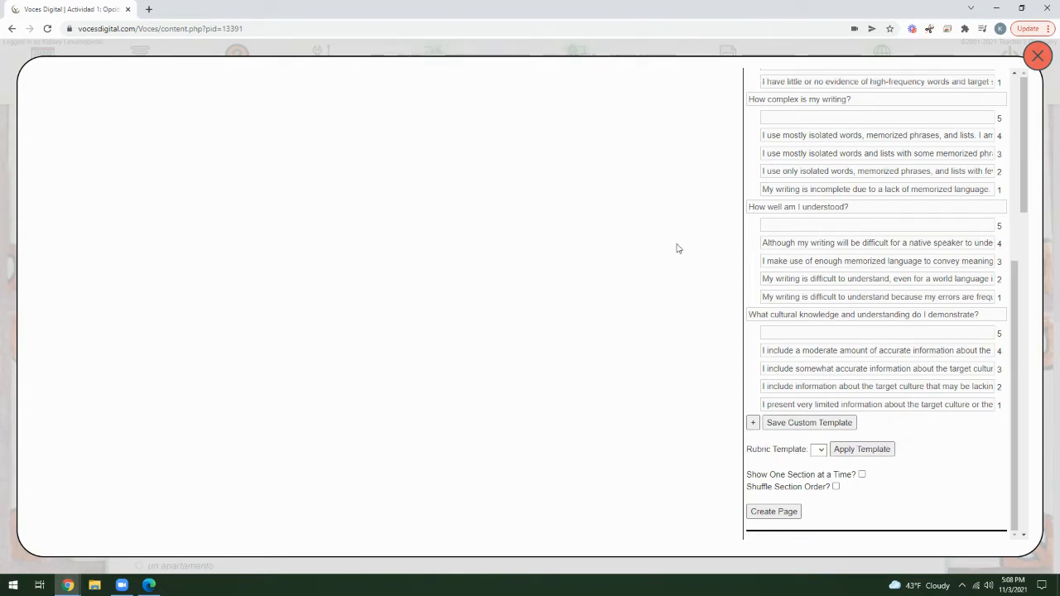
pyautogui.click(856, 436)
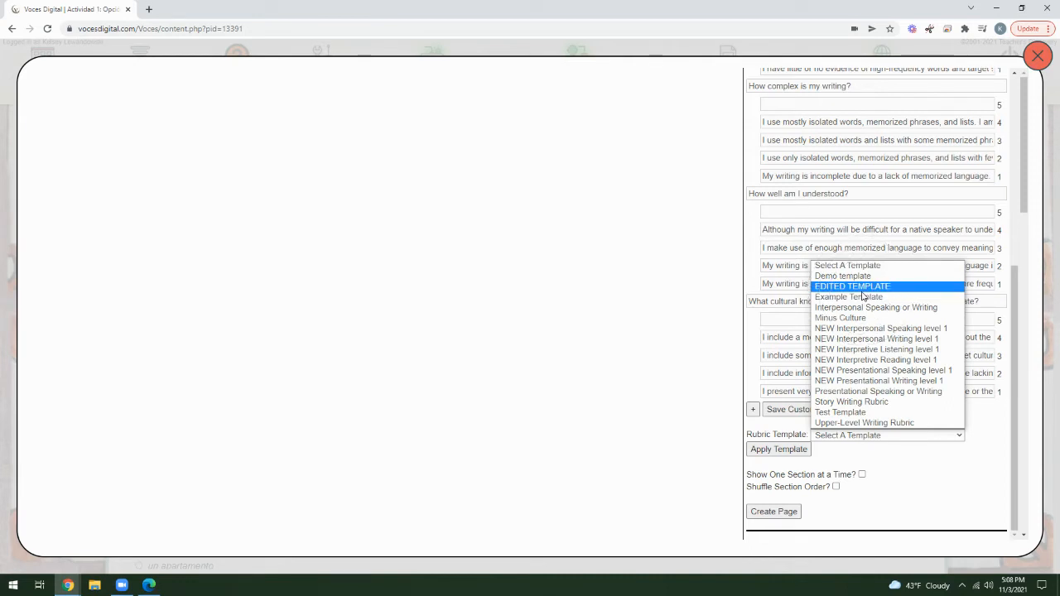
pyautogui.click(916, 477)
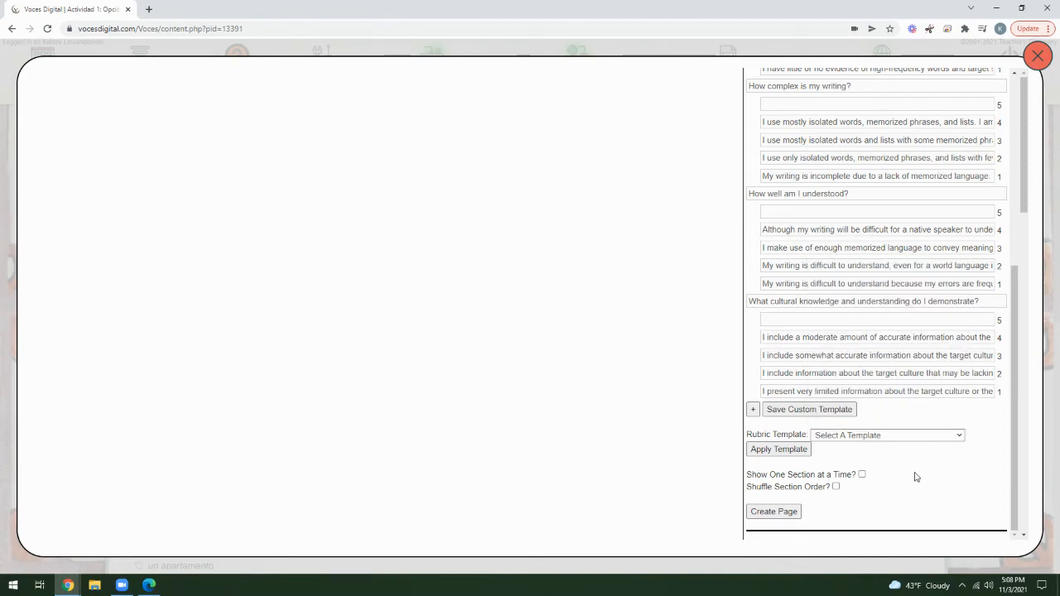
# Set the grading style back to Points and create the Listening Review page.
pyautogui.scroll(4, 840, 434)
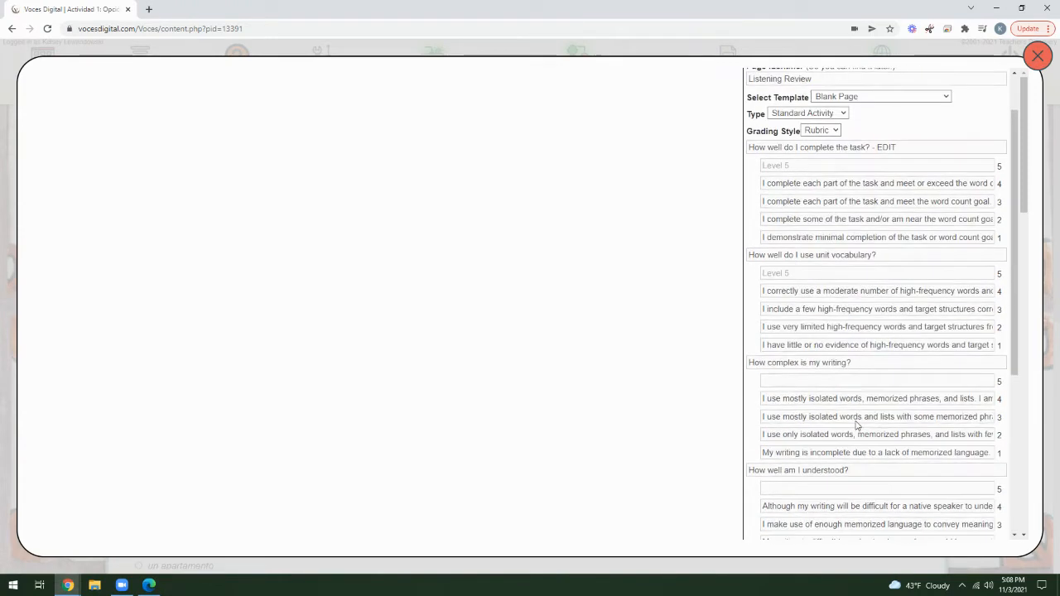
pyautogui.click(832, 193)
pyautogui.click(822, 200)
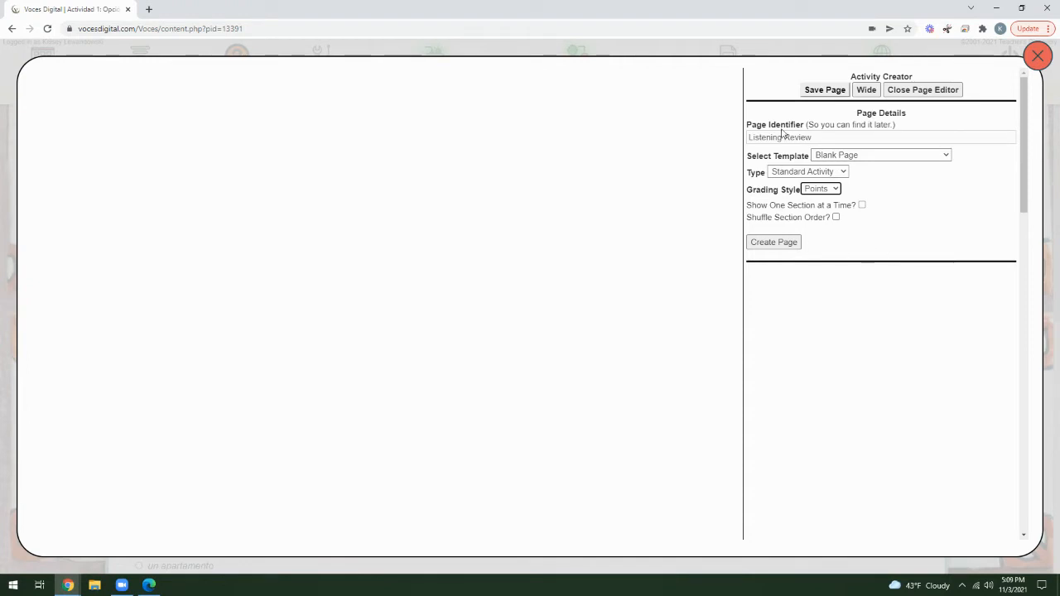
pyautogui.click(778, 247)
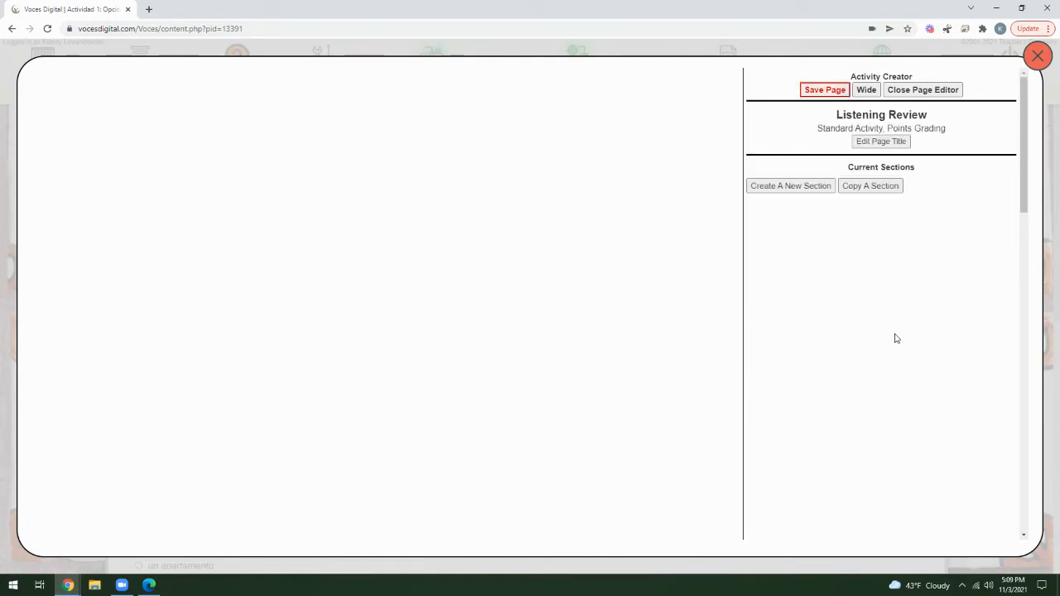
# Start copying an existing section from the chapter Unidad 4: Navegando el mundo digital.
pyautogui.click(873, 190)
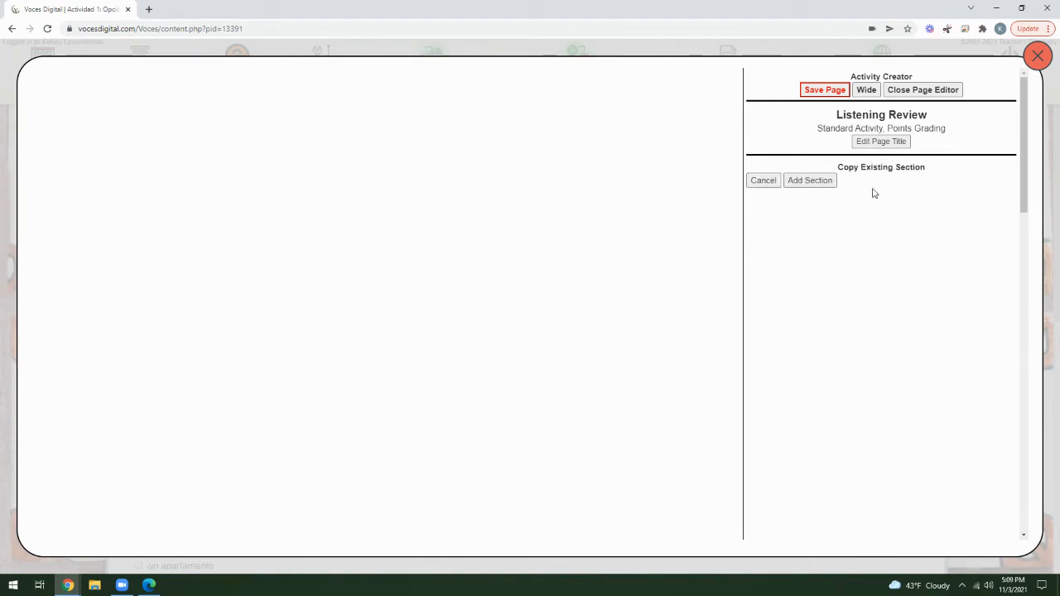
pyautogui.click(862, 180)
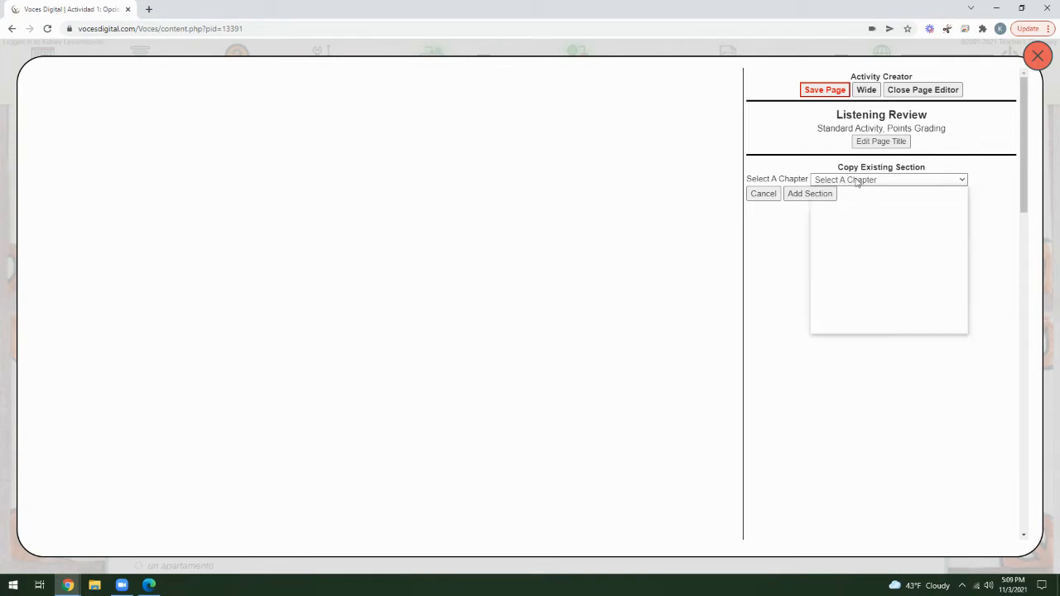
pyautogui.click(858, 244)
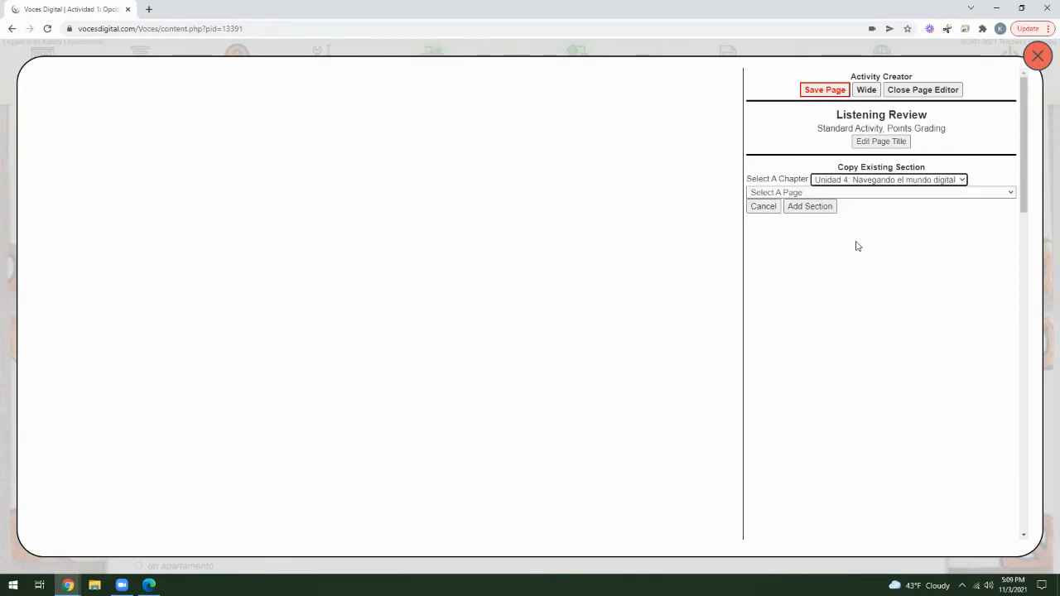
pyautogui.click(836, 196)
pyautogui.click(828, 236)
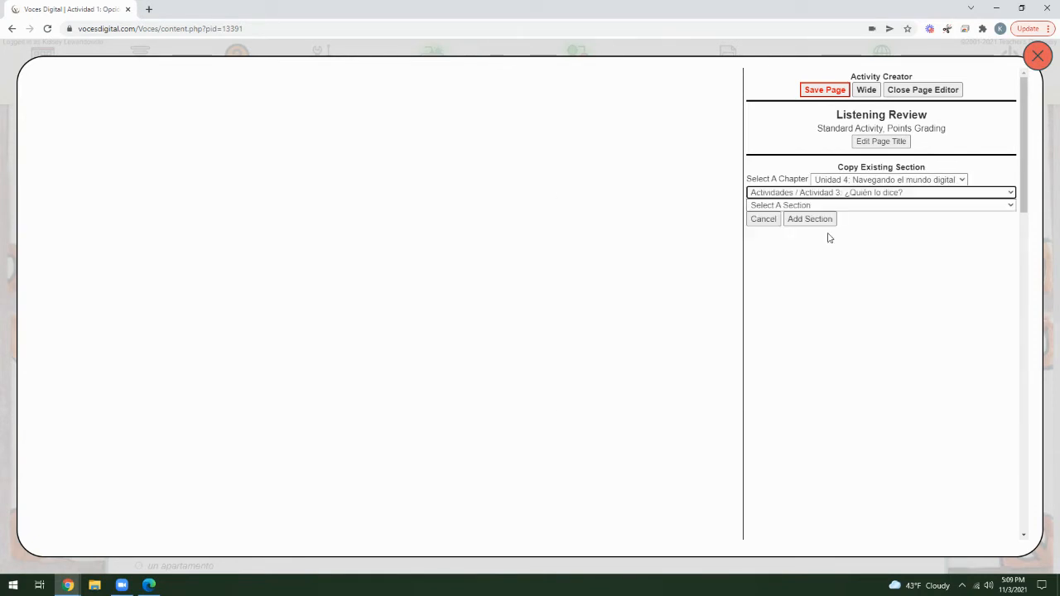
pyautogui.click(835, 207)
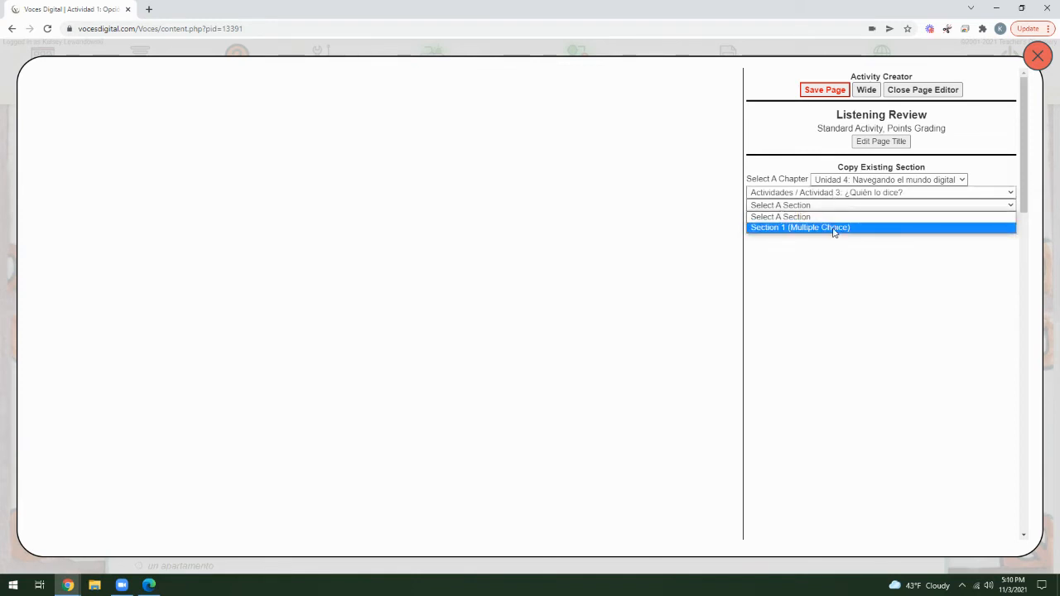
# Copy Section 3 (Multiple Choice) from the Artículos page "Fórmula para ayudar a los deficientes auditivos" into the Listening Review page.
pyautogui.click(841, 192)
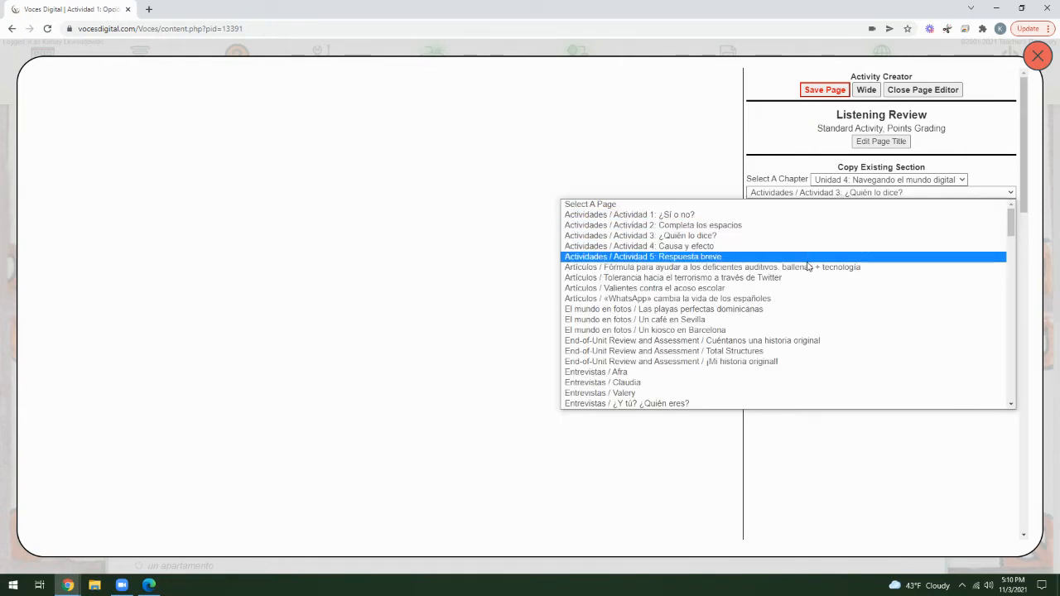
pyautogui.click(808, 267)
pyautogui.click(859, 205)
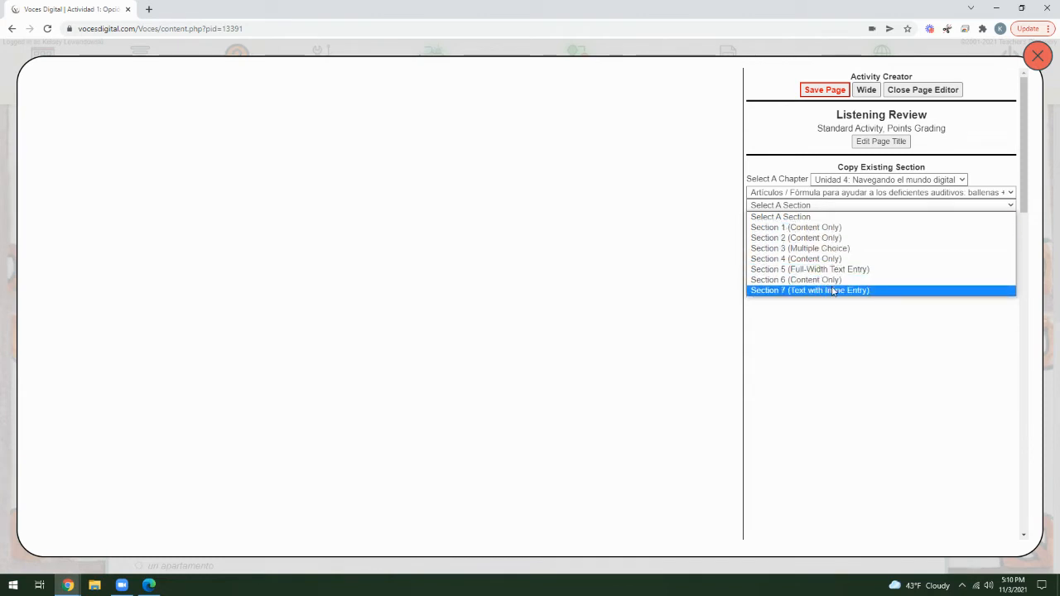
pyautogui.click(833, 249)
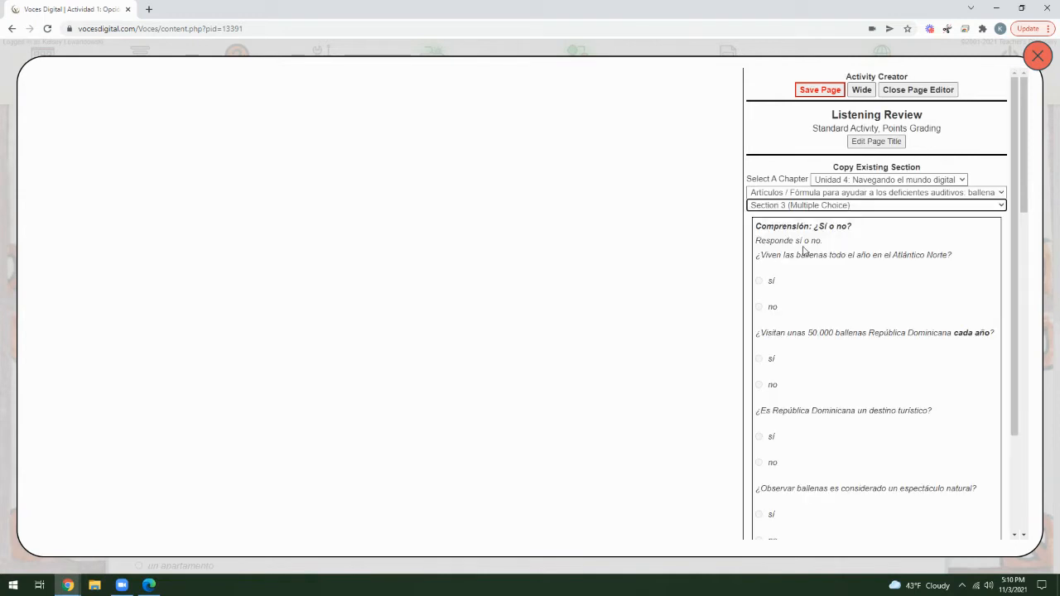
pyautogui.scroll(-2, 819, 254)
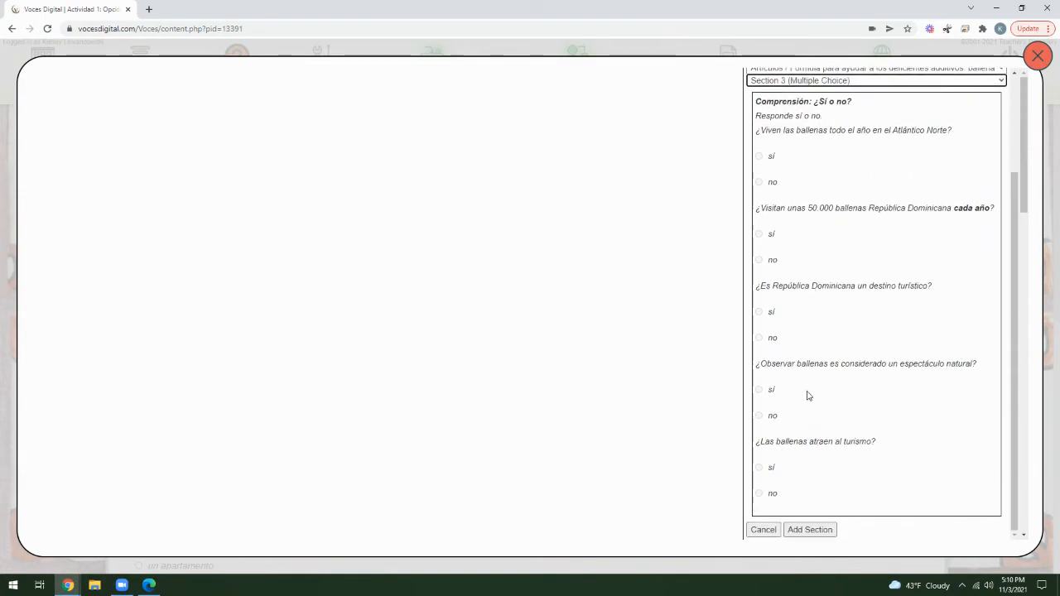
pyautogui.click(810, 530)
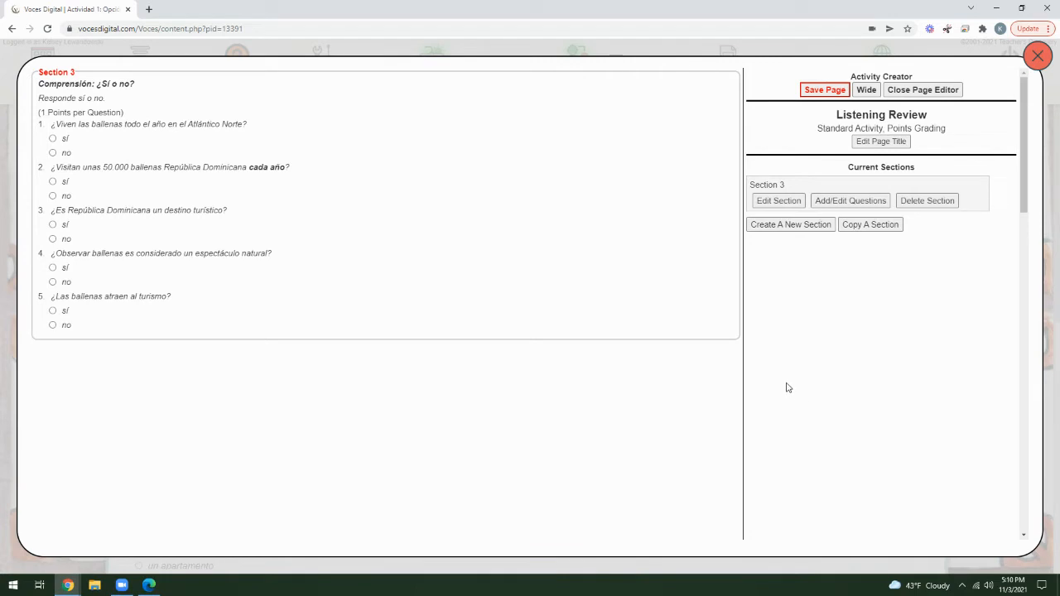
# Start a new section, preview the Paragraph with Multiple Inline Entries type, and set the section type to Multiple Choice.
pyautogui.click(775, 227)
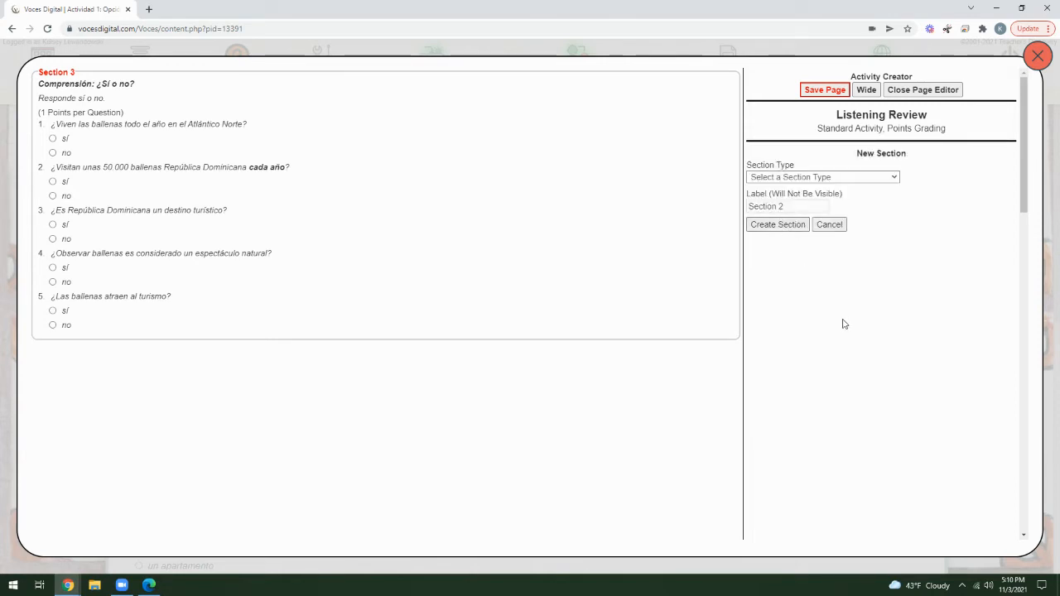
pyautogui.click(819, 179)
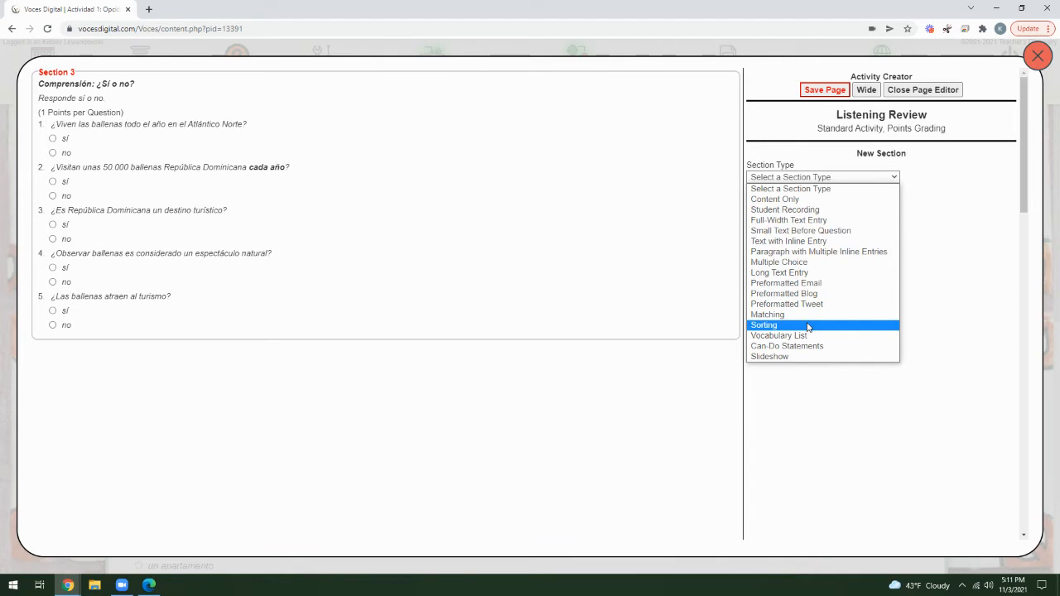
pyautogui.click(816, 251)
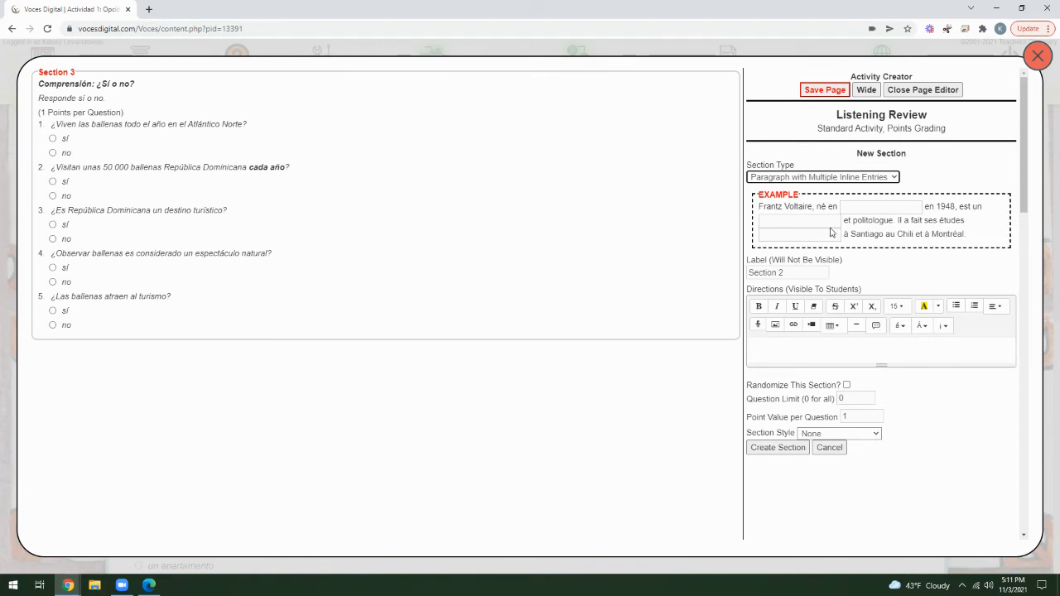
pyautogui.click(893, 178)
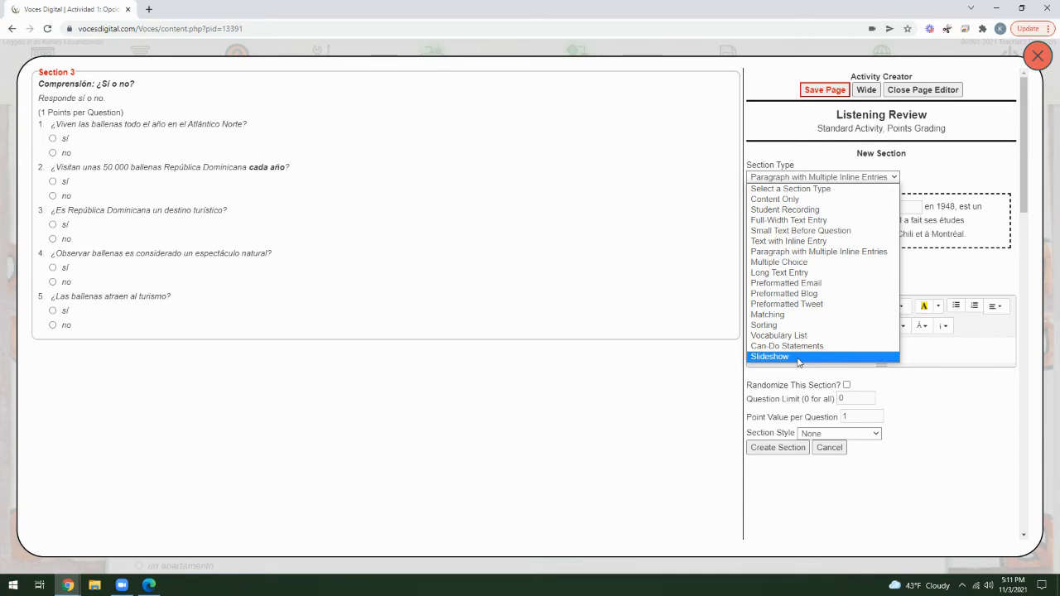
pyautogui.click(813, 262)
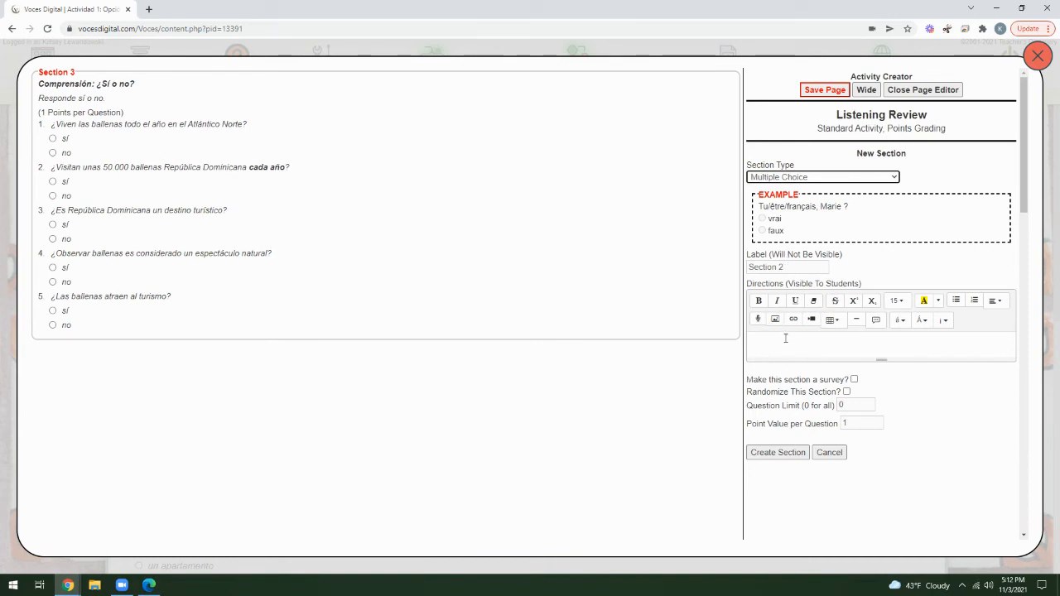
# Label the new section "Multiple Choice" and enter the directions "Choose the best answer for each question.".
pyautogui.press('Tab')
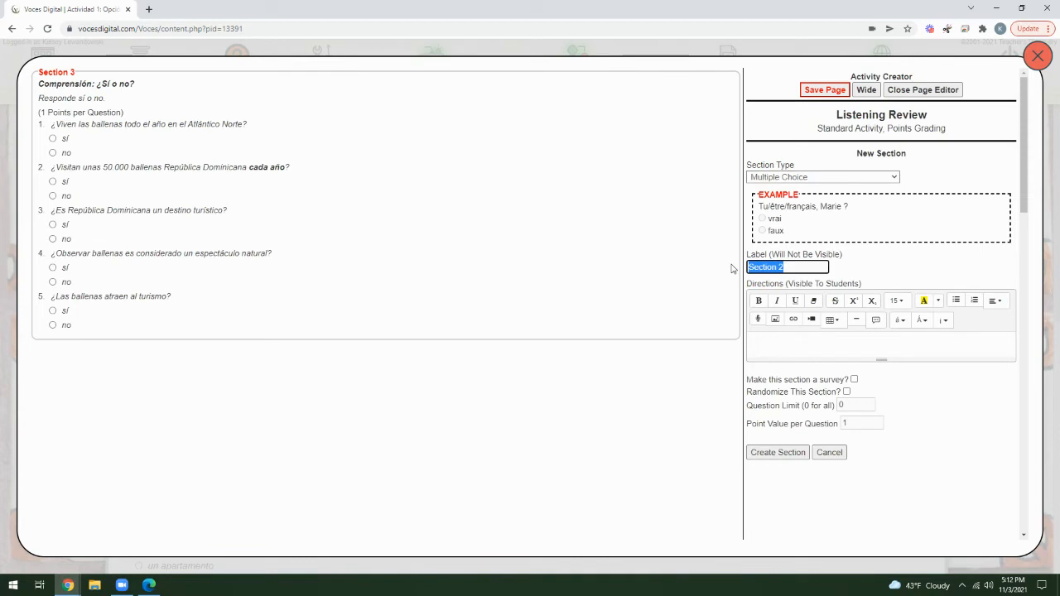
pyautogui.press('BackSpace')
pyautogui.write('Multiple Choice')
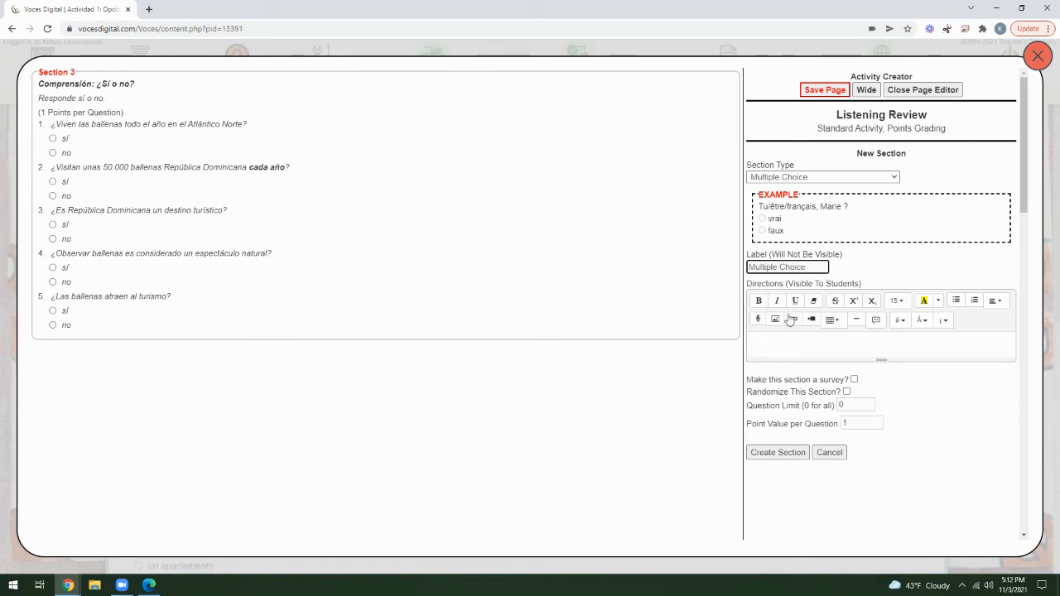
pyautogui.click(784, 343)
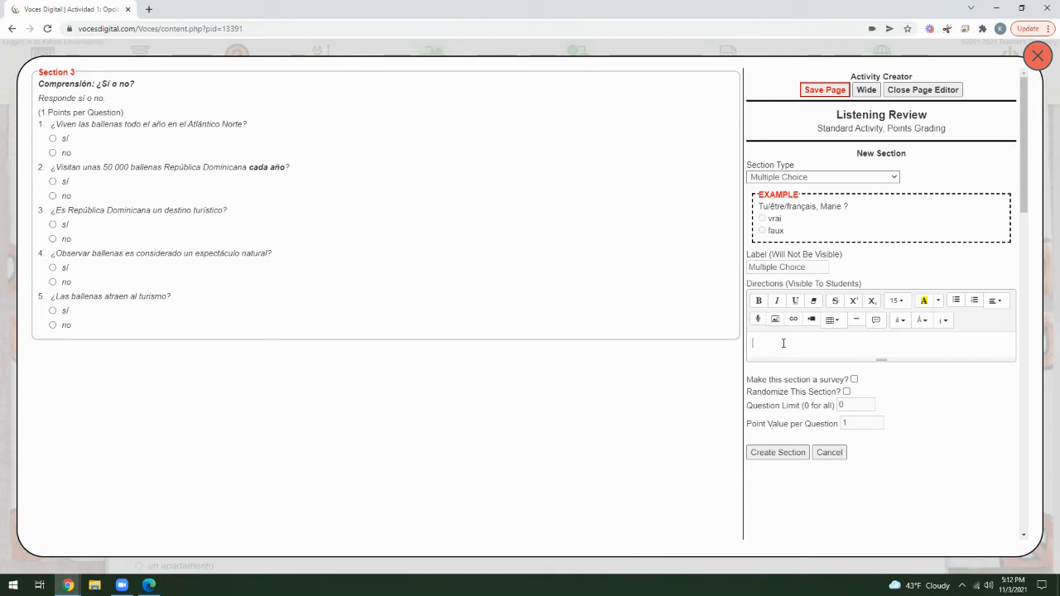
pyautogui.write('Choose the best answer for each question.')
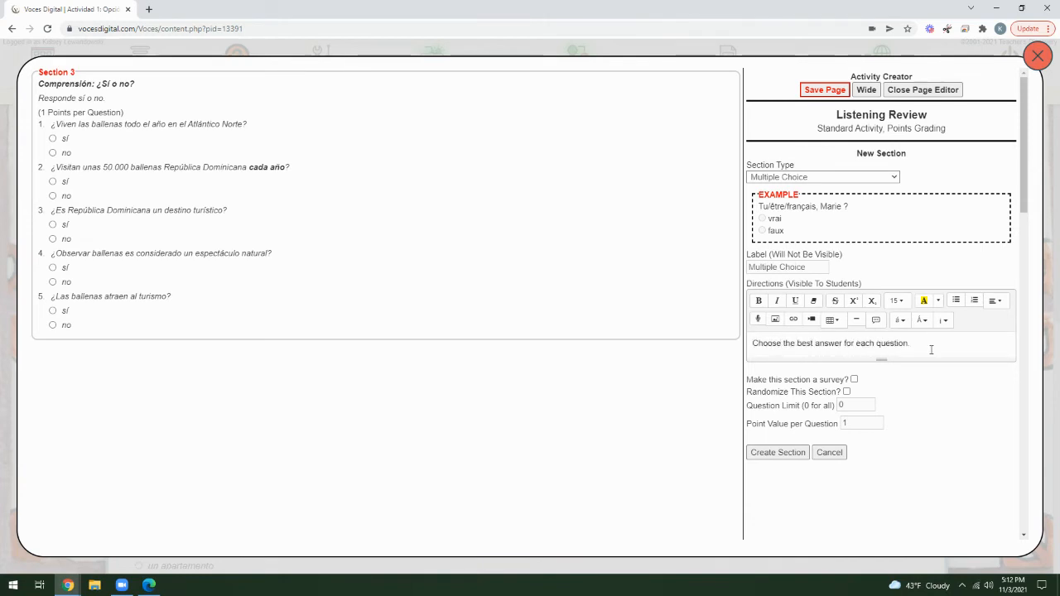
# Examine the audio recording options and the accent and punctuation characters available for the section directions.
pyautogui.click(759, 324)
pyautogui.click(759, 321)
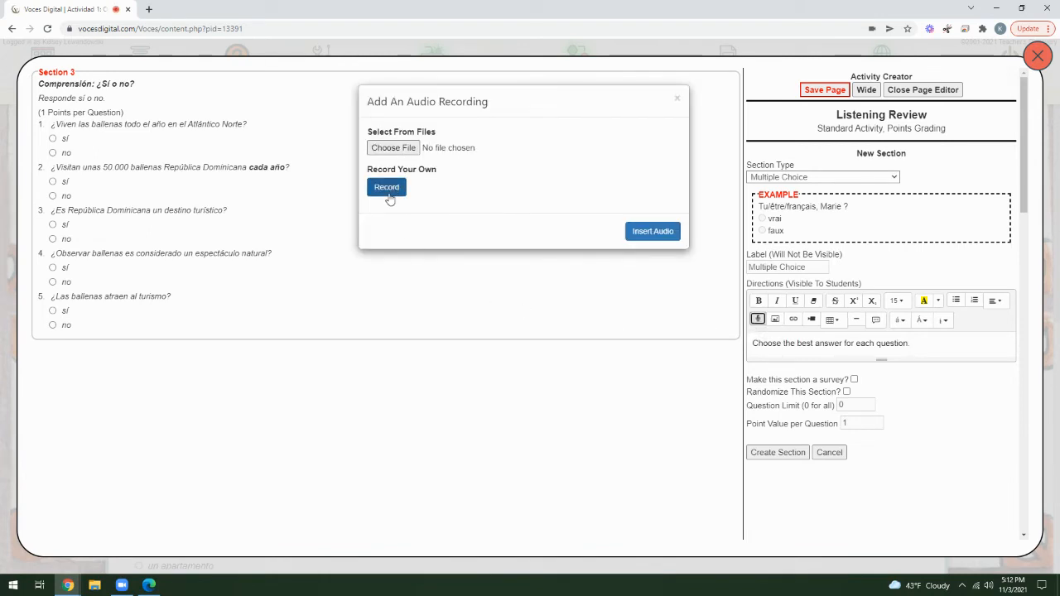
pyautogui.click(678, 98)
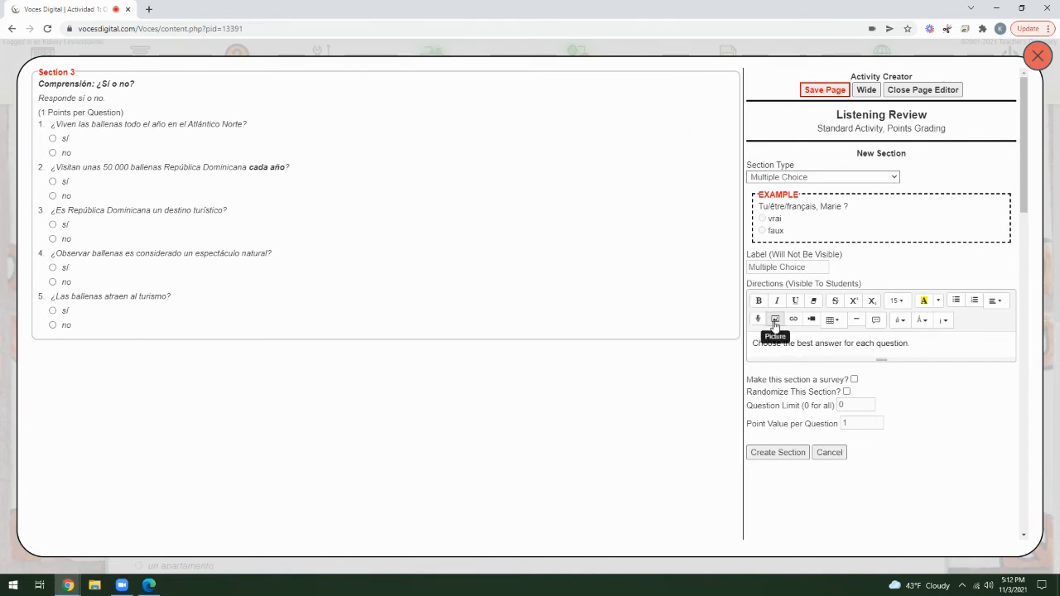
pyautogui.click(919, 342)
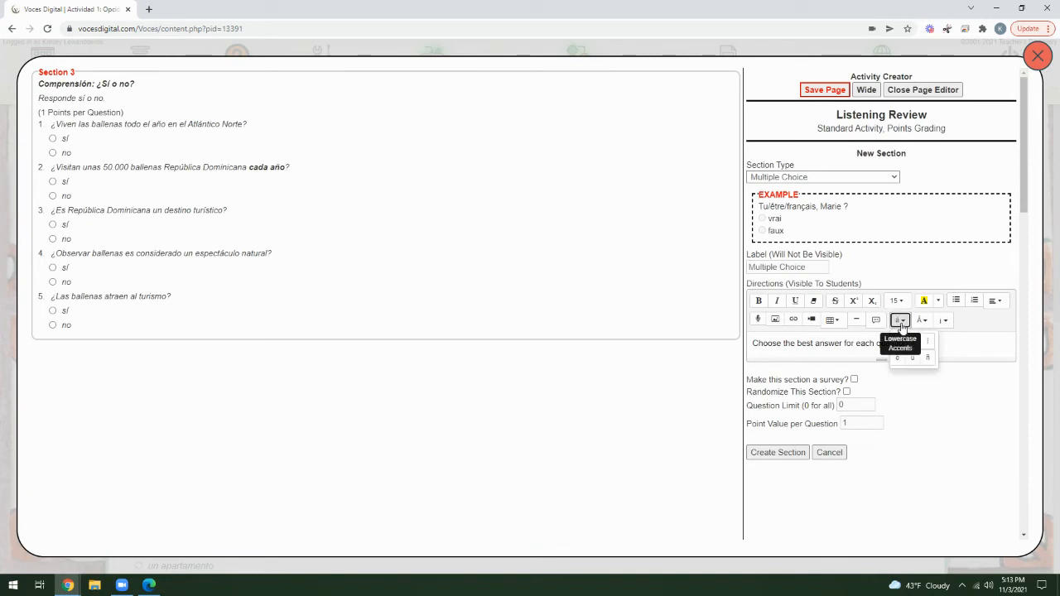
pyautogui.click(943, 320)
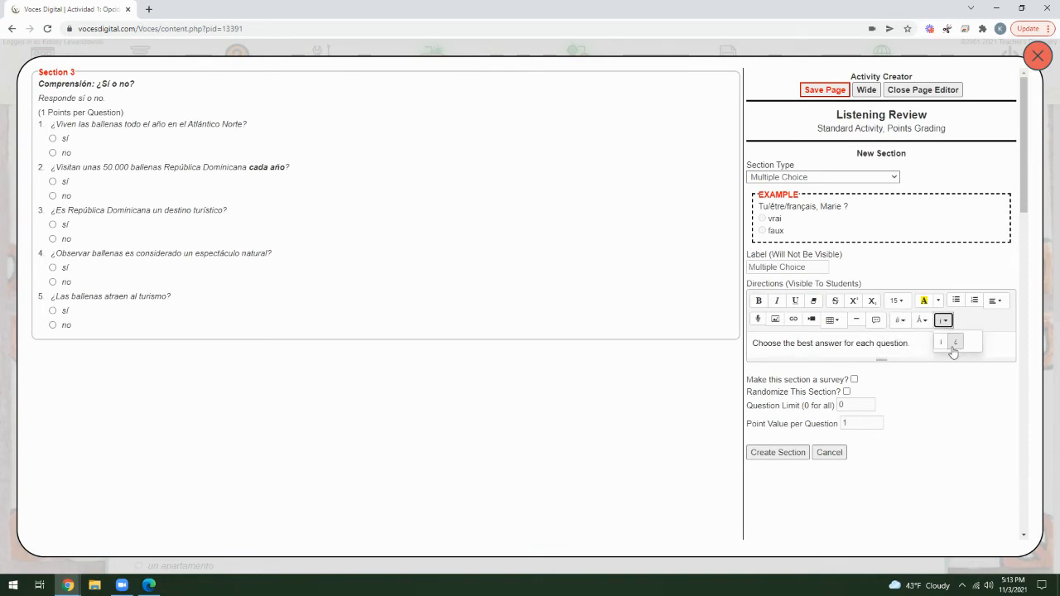
pyautogui.click(913, 346)
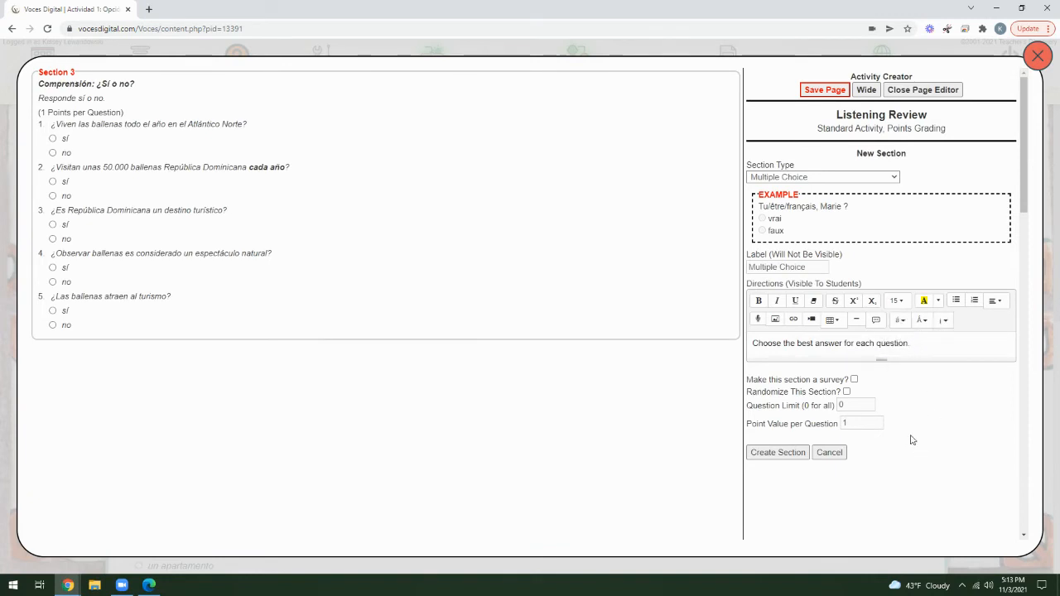
pyautogui.moveTo(748, 378); pyautogui.dragTo(923, 440)
pyautogui.click(924, 440)
# Randomize the new section without making it a survey, and set its question limit to 2.
pyautogui.click(854, 381)
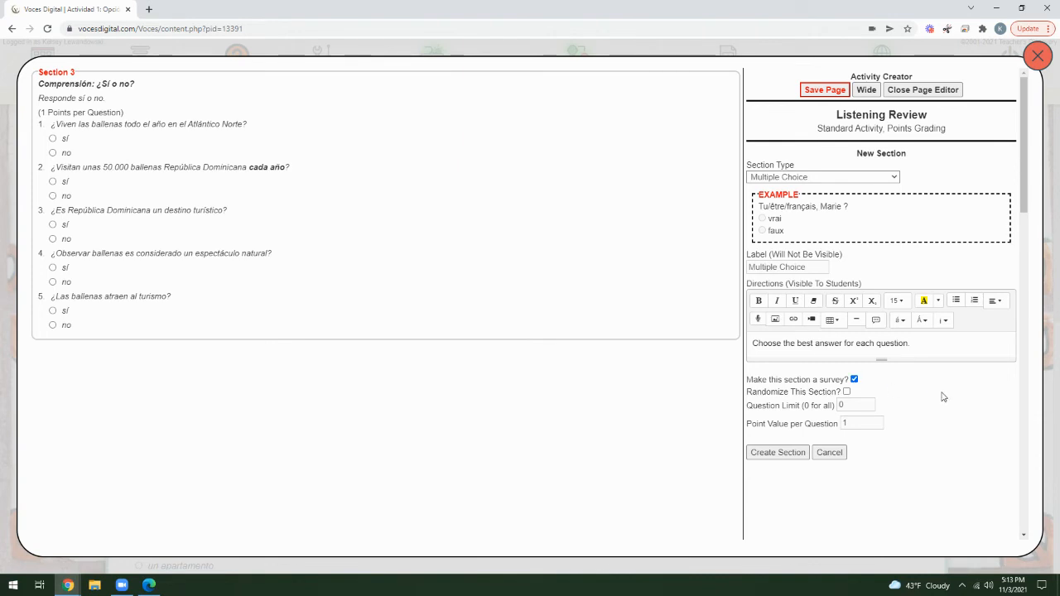
pyautogui.click(846, 392)
pyautogui.click(854, 380)
pyautogui.click(852, 407)
pyautogui.press('BackSpace')
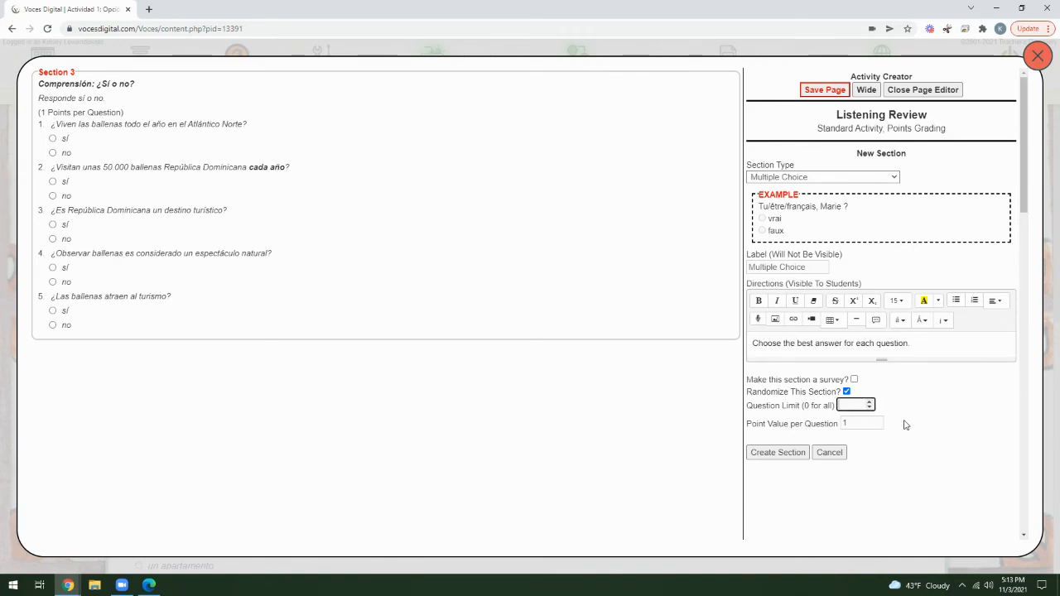
pyautogui.write('2')
# Set the point value per question to 2 and create the Multiple Choice section.
pyautogui.click(858, 424)
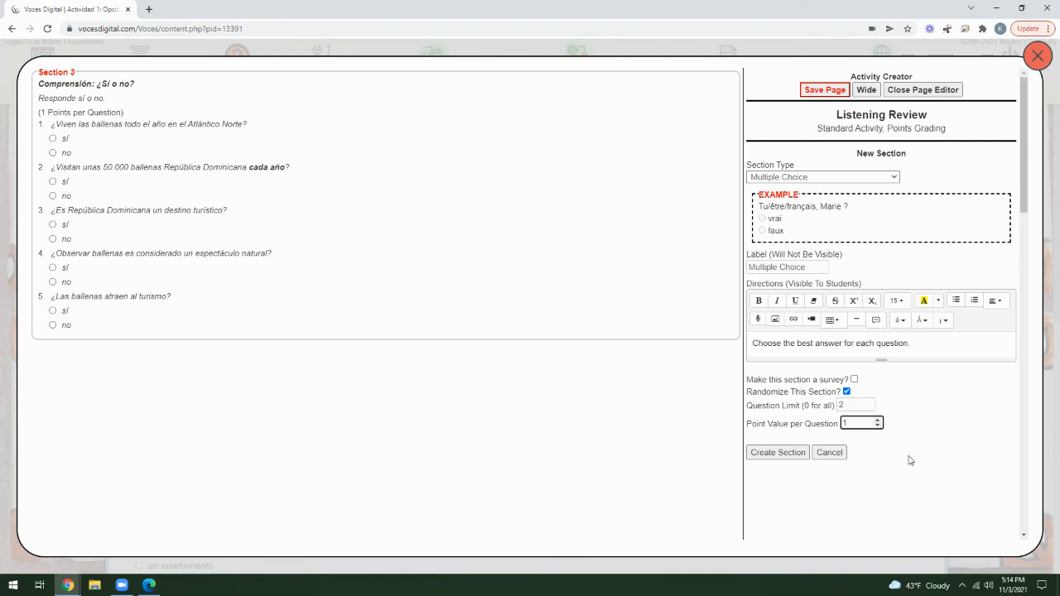
pyautogui.press('BackSpace')
pyautogui.write('2')
pyautogui.click(776, 454)
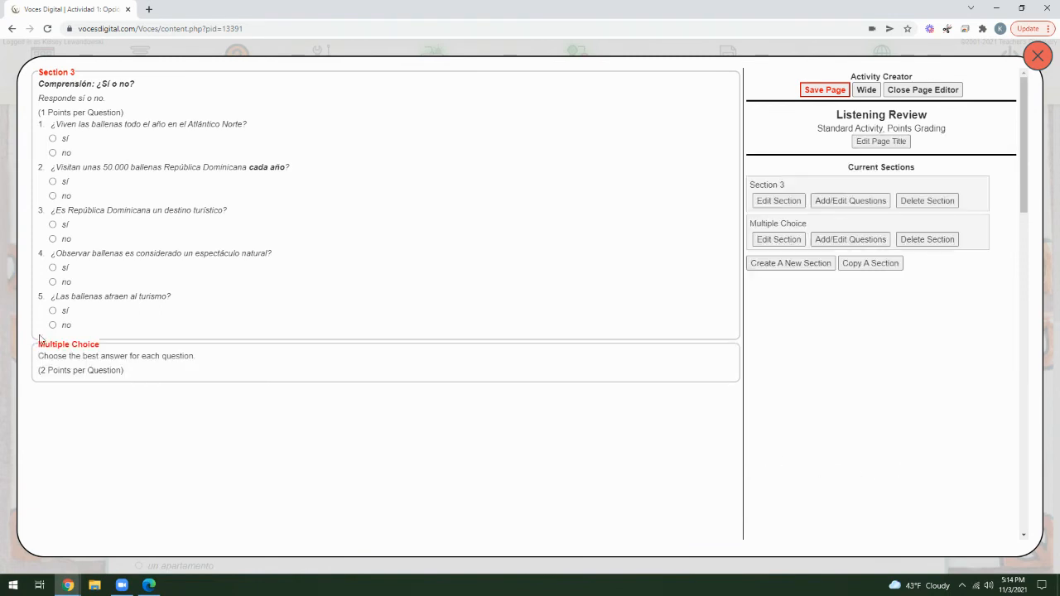
pyautogui.moveTo(49, 340); pyautogui.dragTo(176, 356)
pyautogui.click(201, 395)
# Start a new question in the Multiple Choice section with the text "What month is it?".
pyautogui.click(850, 240)
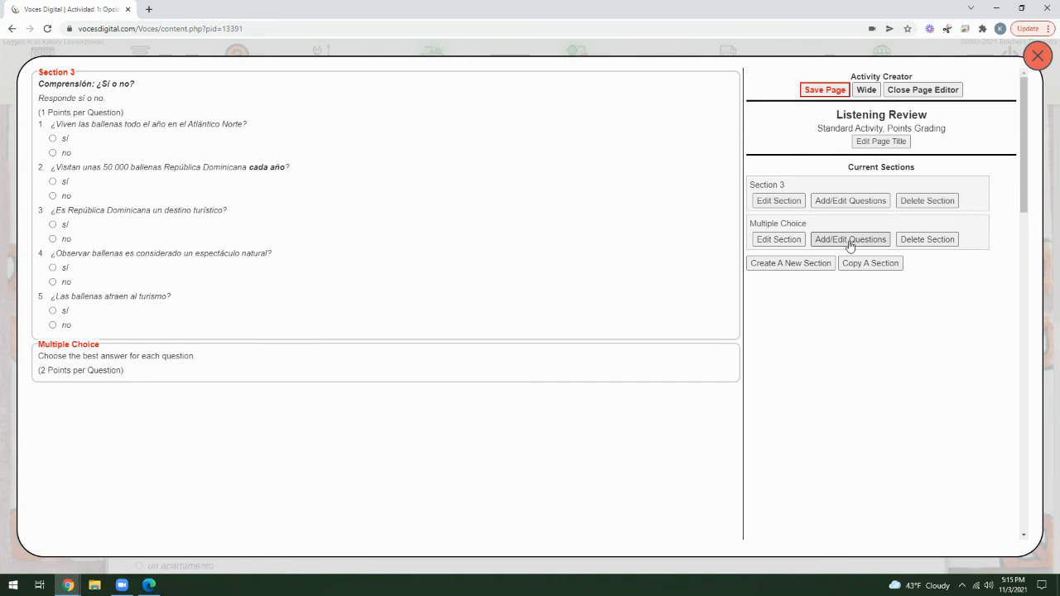
pyautogui.click(851, 240)
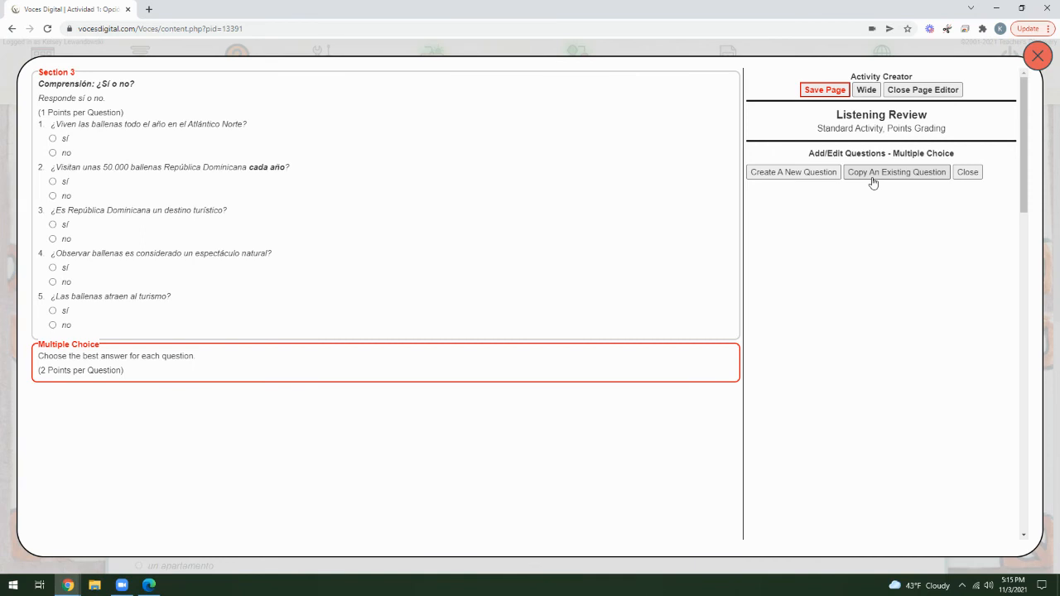
pyautogui.click(782, 176)
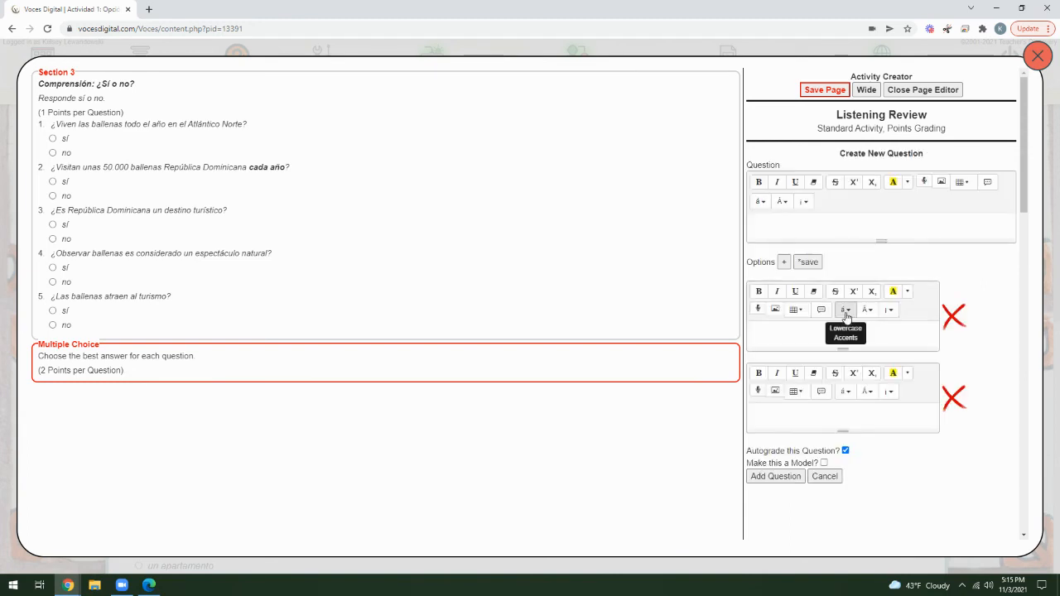
pyautogui.click(784, 227)
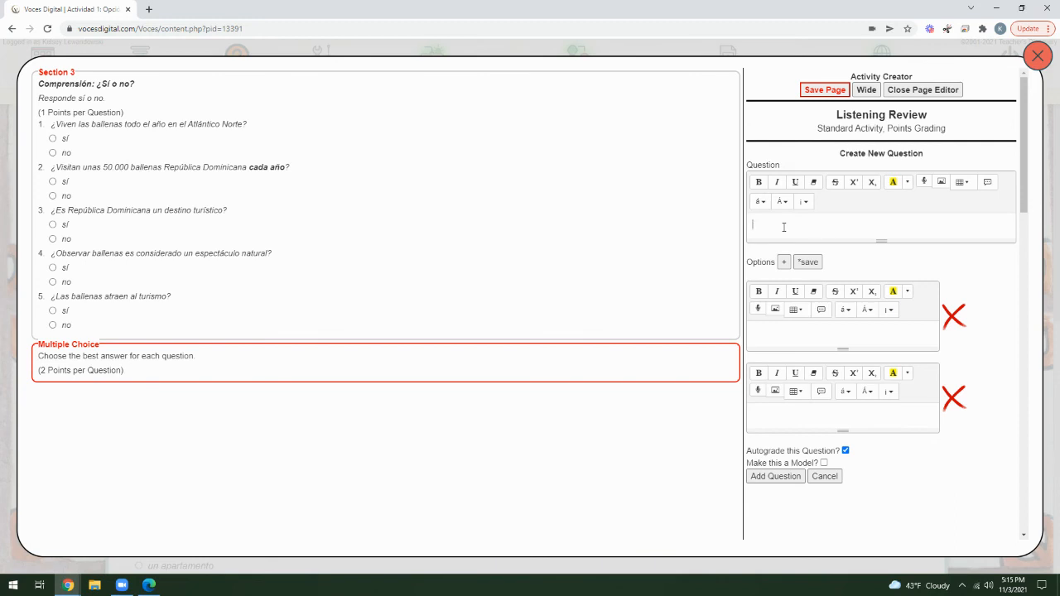
pyautogui.write('What month is it?')
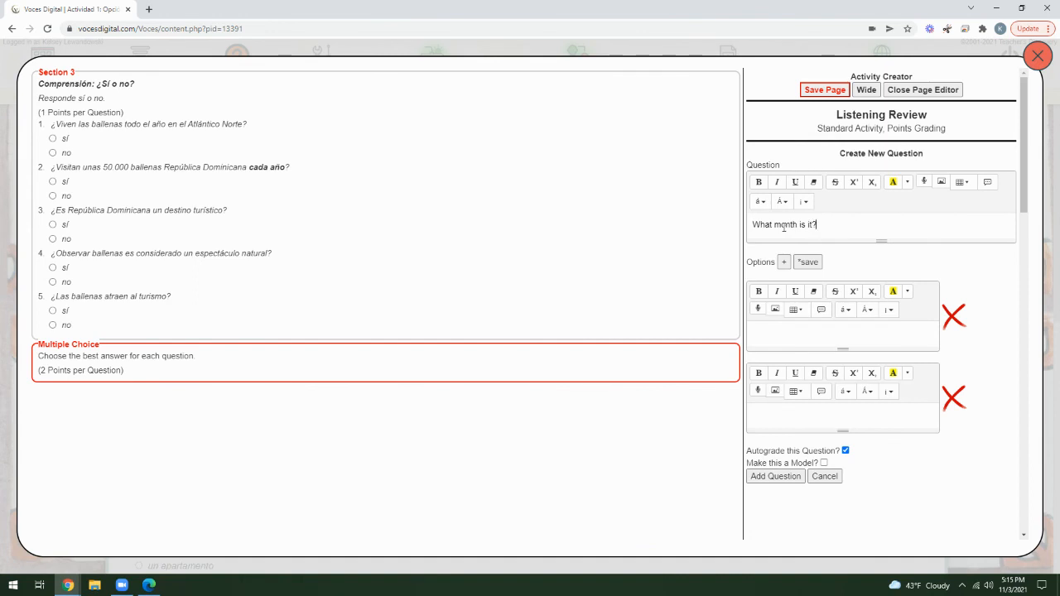
# Enter November and December as the question's answer options and add a blank third option.
pyautogui.click(796, 339)
pyautogui.write('November')
pyautogui.click(783, 412)
pyautogui.write('December')
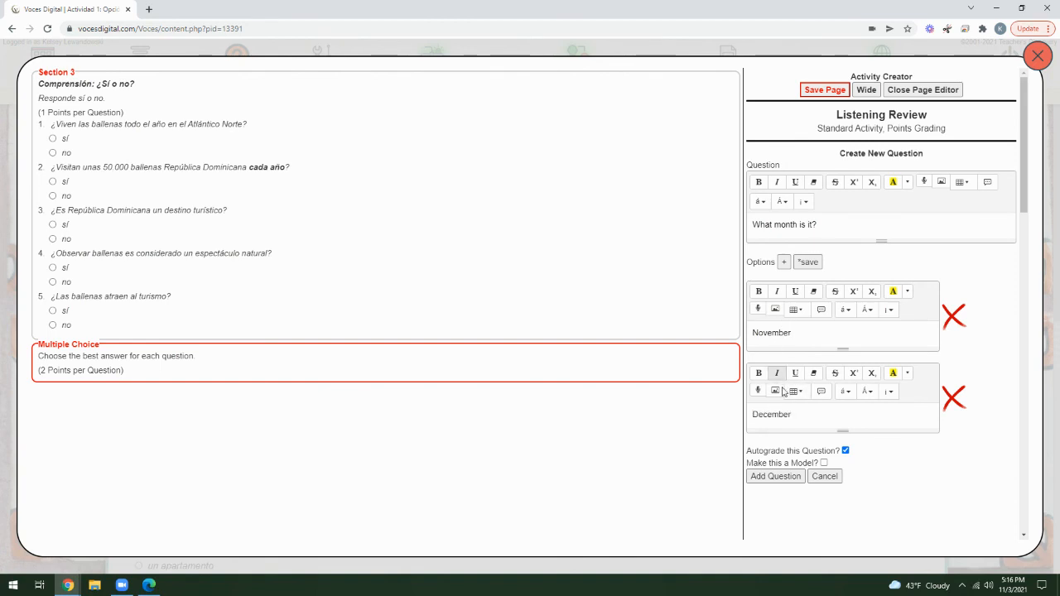
pyautogui.click(783, 263)
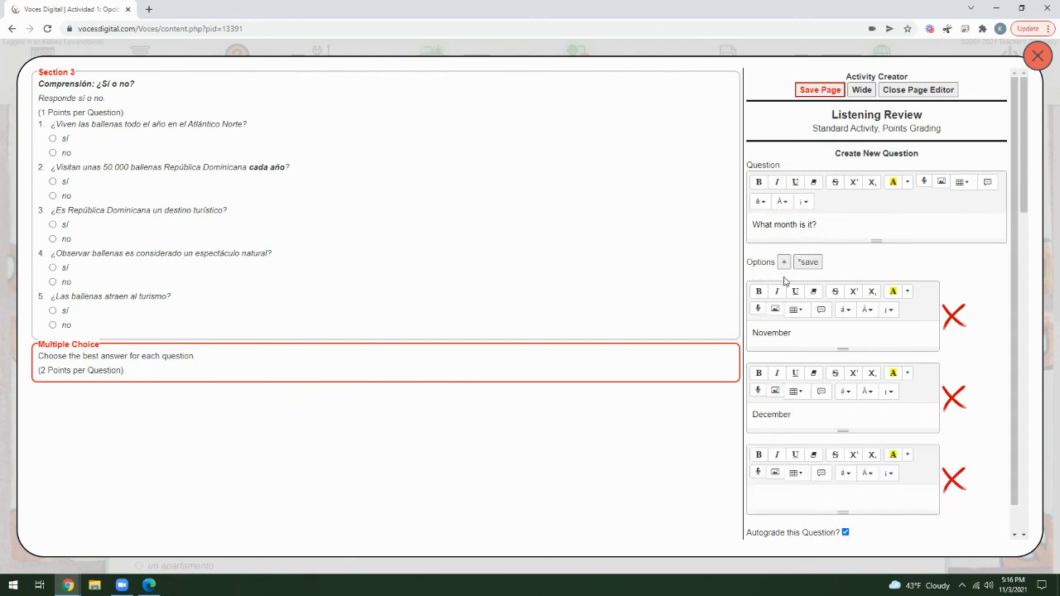
# Enter January as the third answer option of the "What month is it?" question.
pyautogui.click(775, 501)
pyautogui.write('January')
pyautogui.scroll(-1, 803, 405)
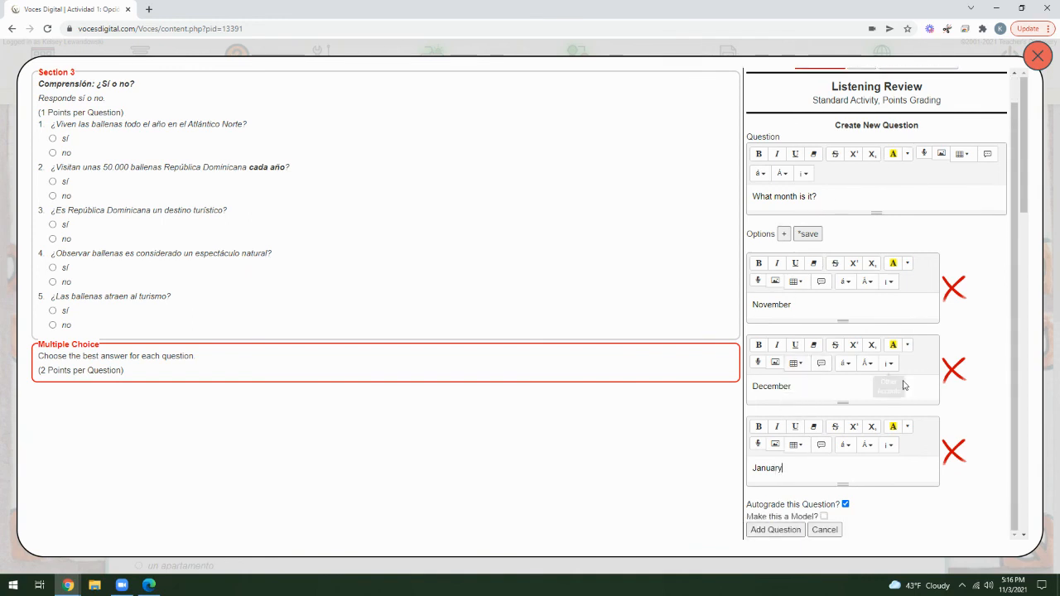
# Mark November as the correct answer and add the question to the Multiple Choice section.
pyautogui.click(958, 289)
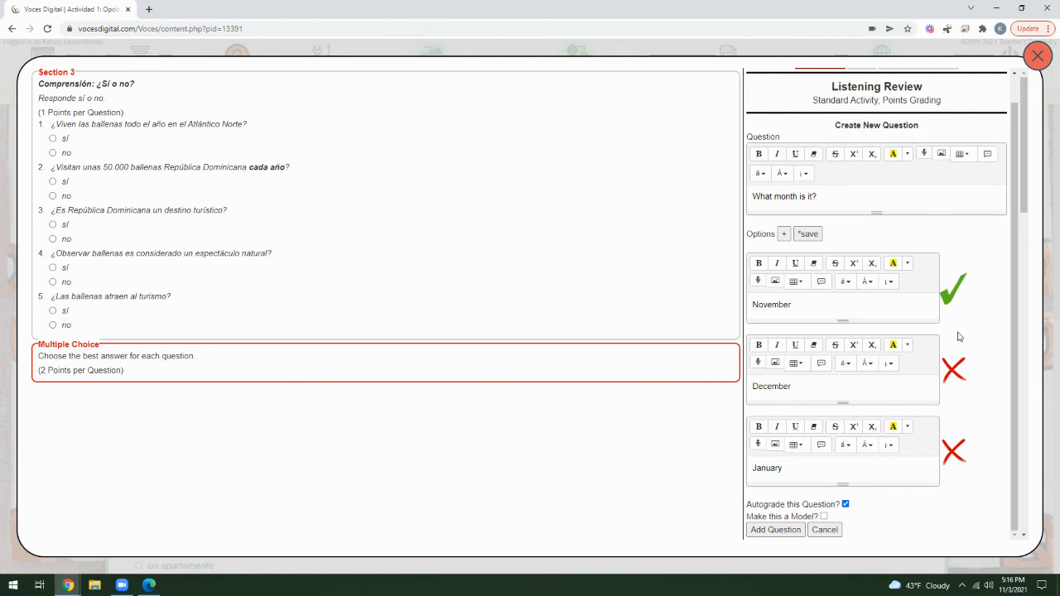
pyautogui.click(848, 202)
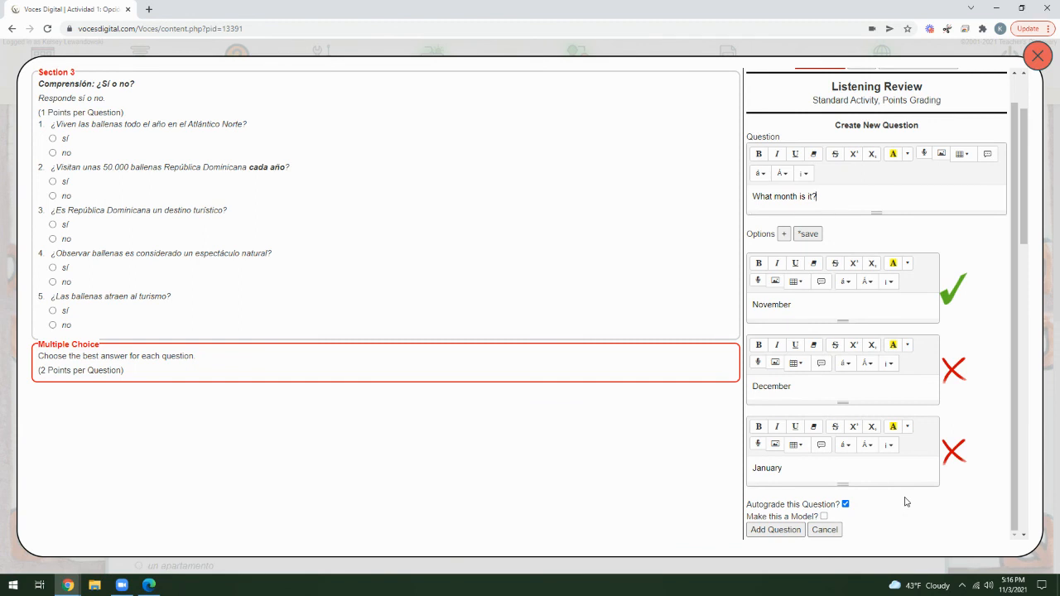
pyautogui.click(767, 534)
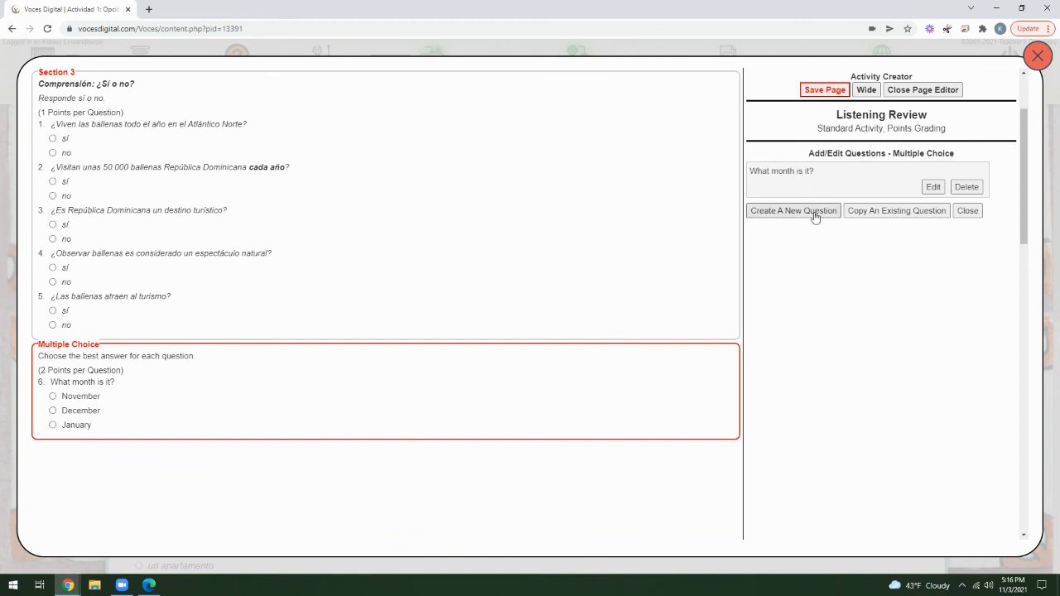
# Finish editing the Multiple Choice questions, save the Listening Review page and close the page editor.
pyautogui.click(969, 212)
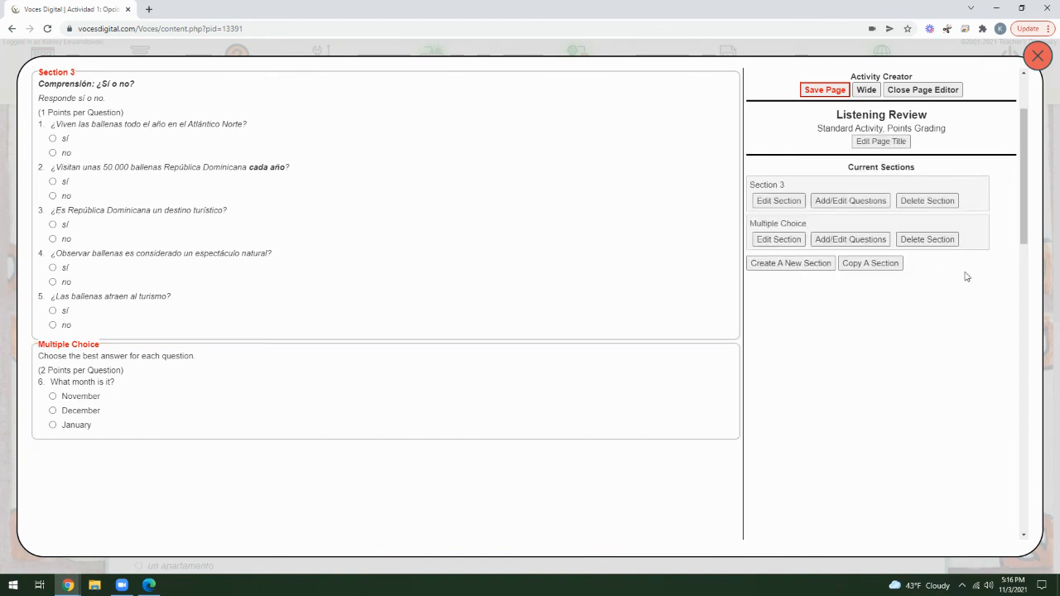
pyautogui.click(821, 93)
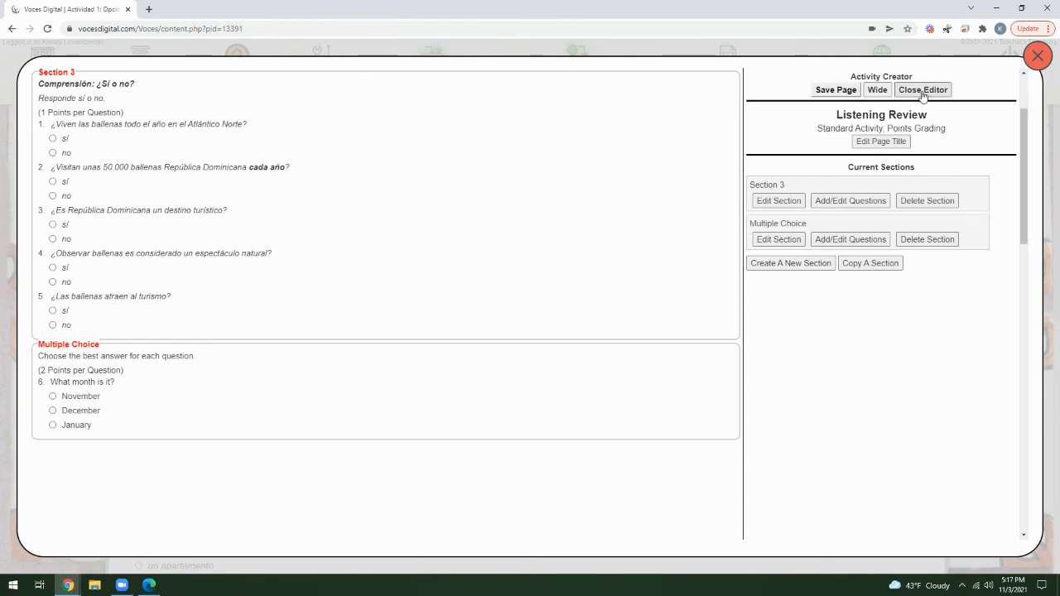
pyautogui.click(923, 91)
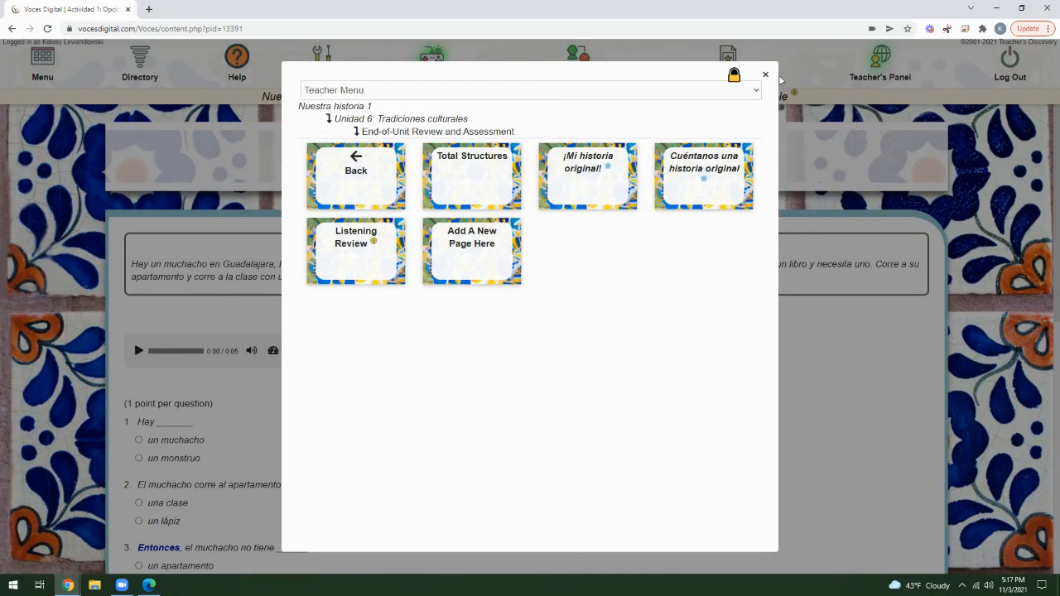
# Dismiss the End-of-Unit Review and Assessment page list and open the site's Help.
pyautogui.click(765, 75)
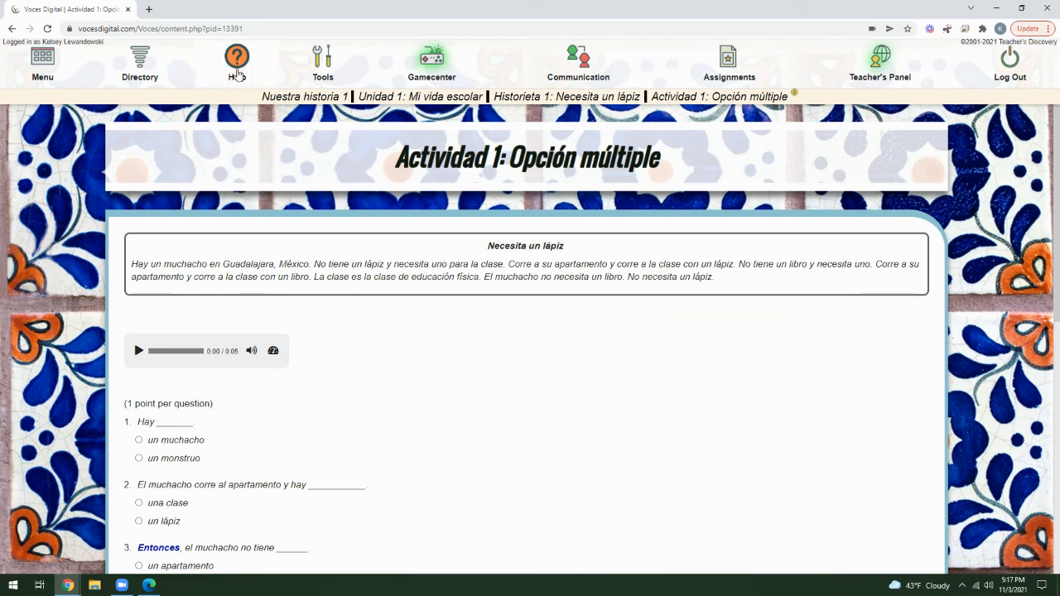
pyautogui.click(238, 59)
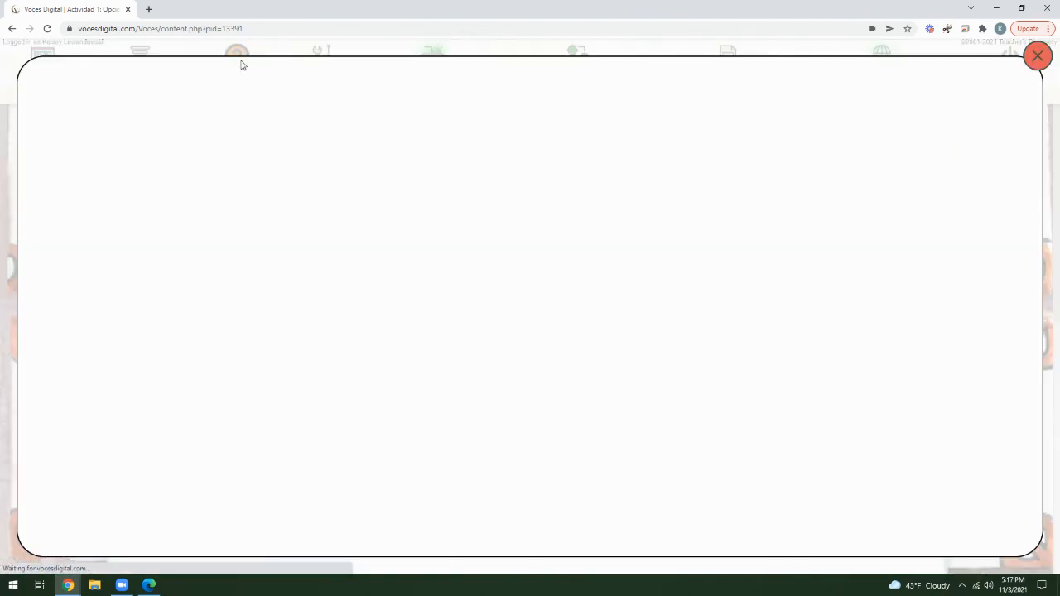